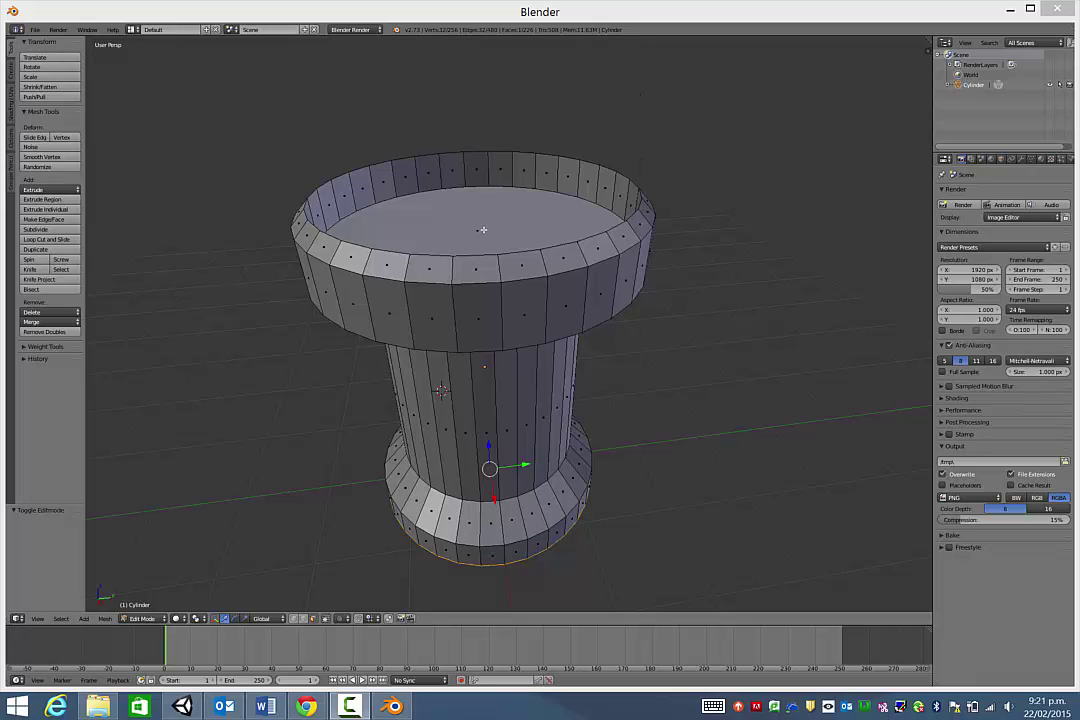
# Split the 3D view into two side-by-side views, widen the left one and hide the right tool shelf
pyautogui.moveTo(415, 354); pyautogui.dragTo(548, 301, button='middle')
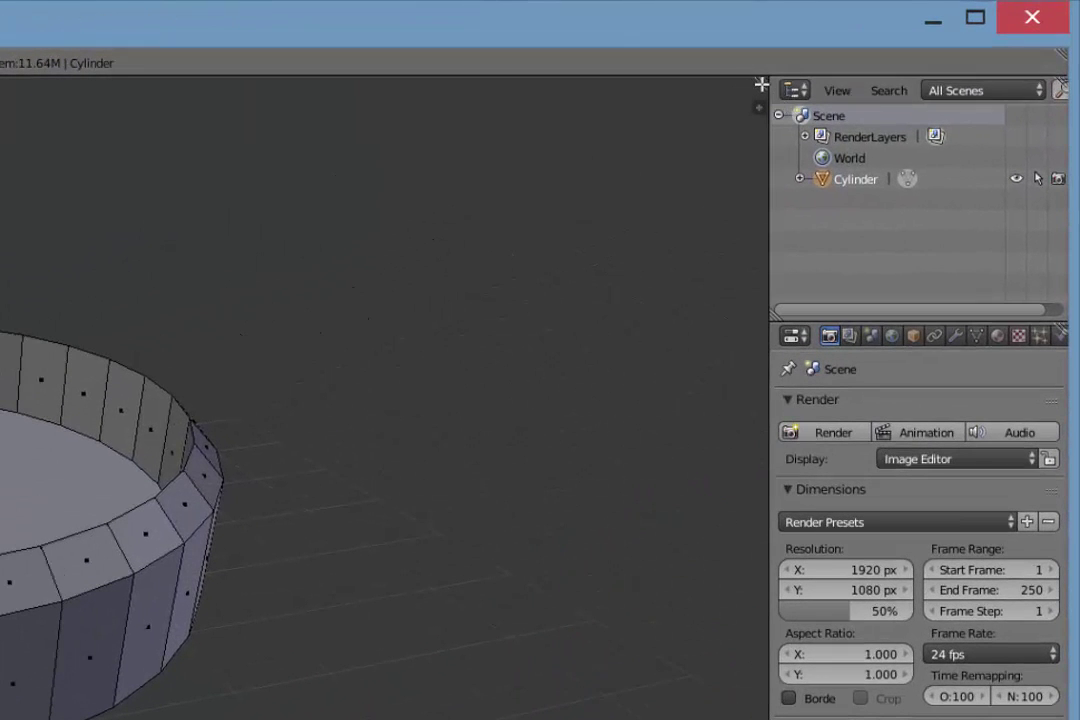
pyautogui.moveTo(765, 86); pyautogui.dragTo(651, 89)
pyautogui.moveTo(765, 116); pyautogui.dragTo(0, 137)
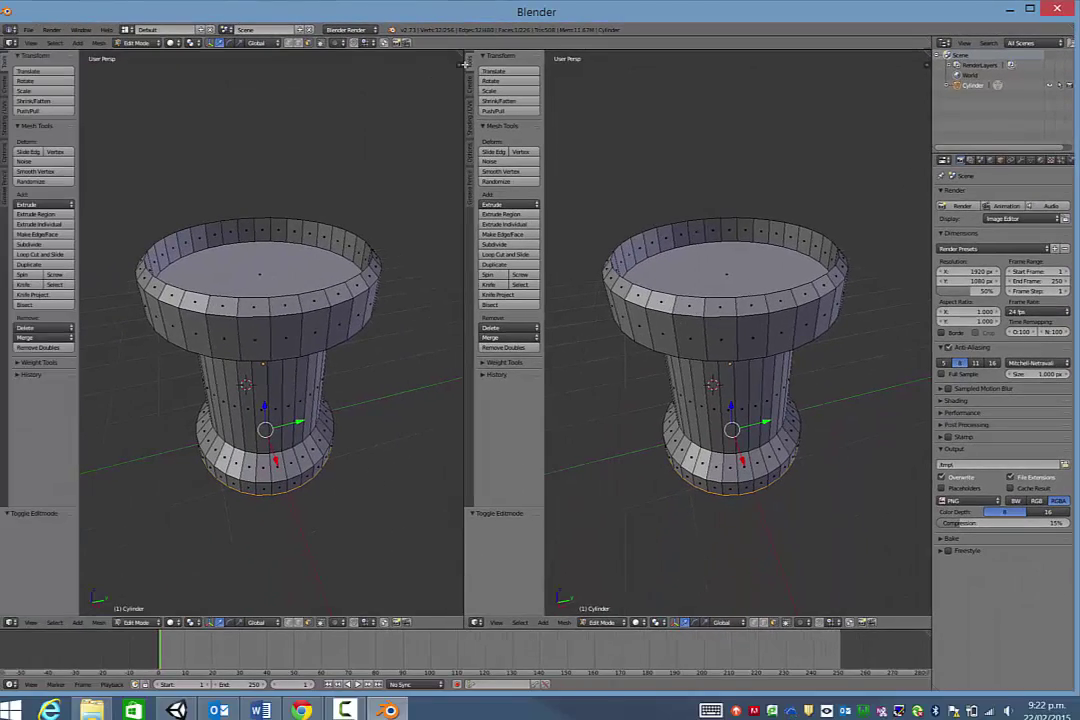
pyautogui.moveTo(465, 63); pyautogui.dragTo(488, 80)
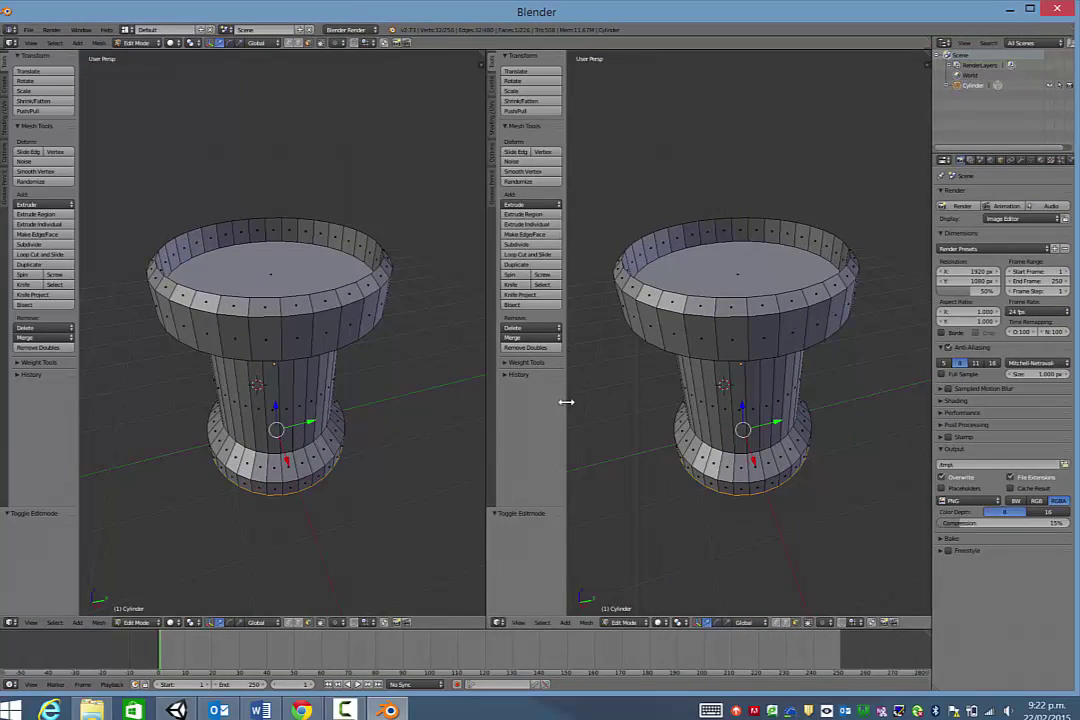
pyautogui.moveTo(562, 400); pyautogui.dragTo(487, 405)
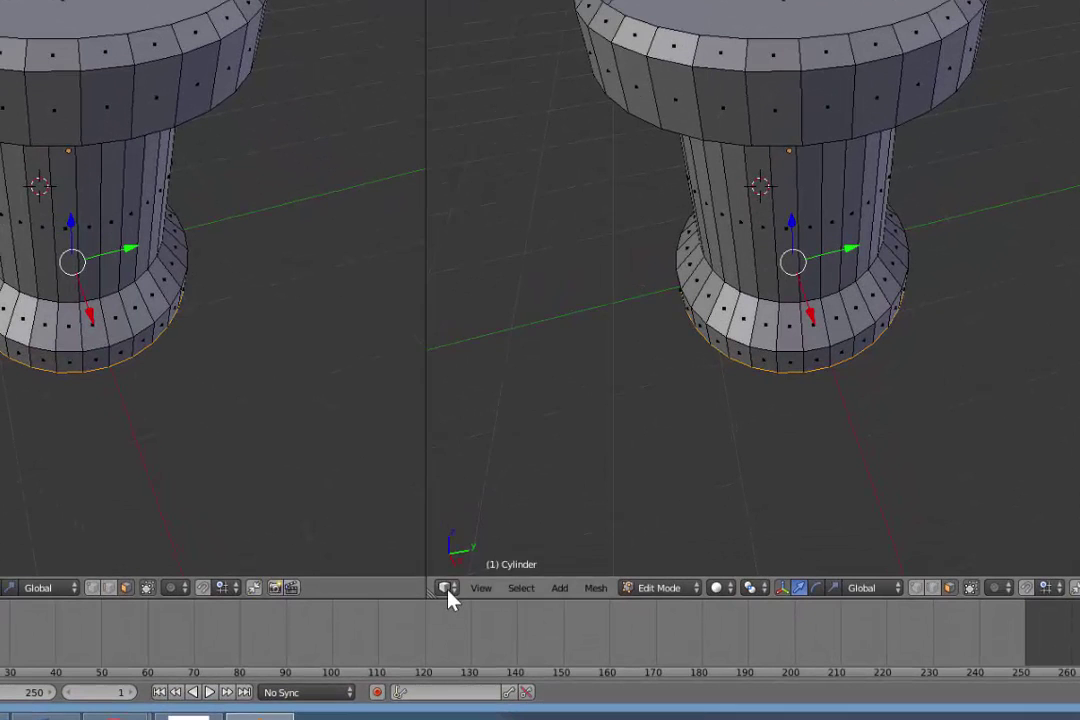
# Make the right view a UV/Image Editor and select the bowl's inner top face
pyautogui.click(447, 590)
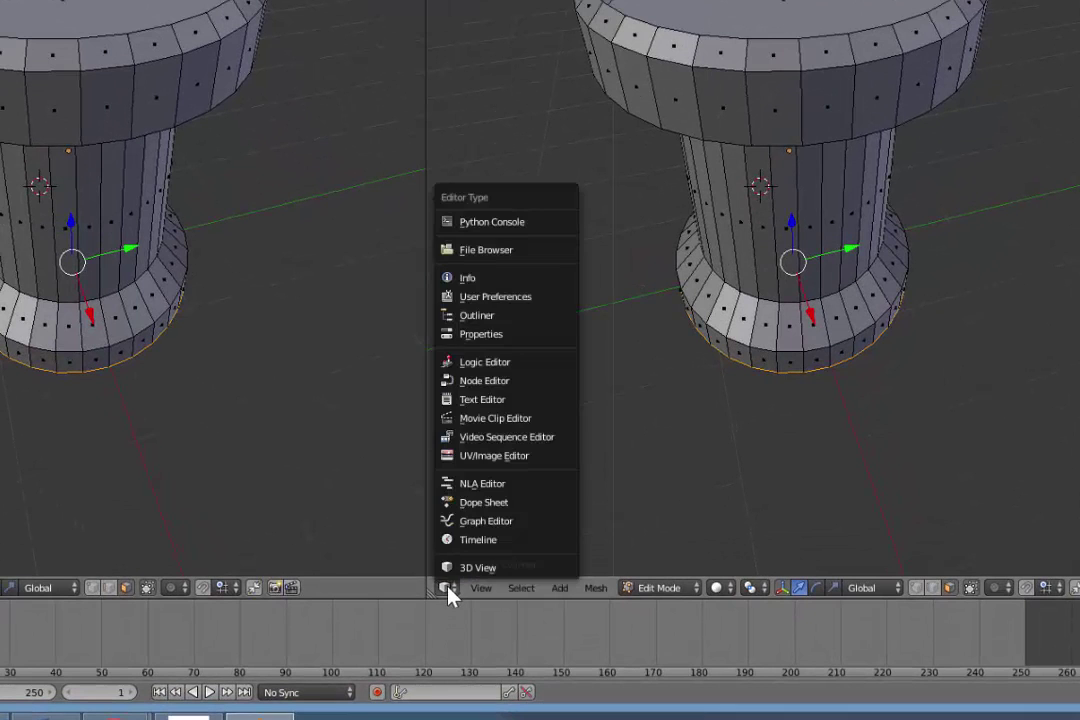
pyautogui.click(477, 462)
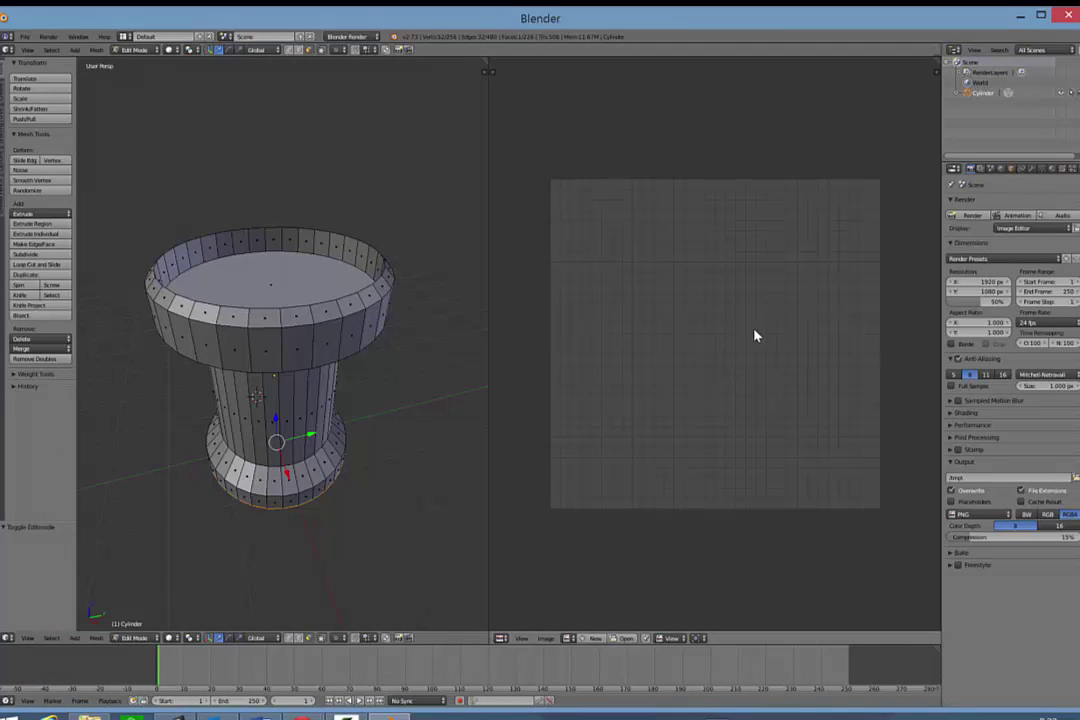
pyautogui.moveTo(310, 268); pyautogui.dragTo(314, 289, button='middle')
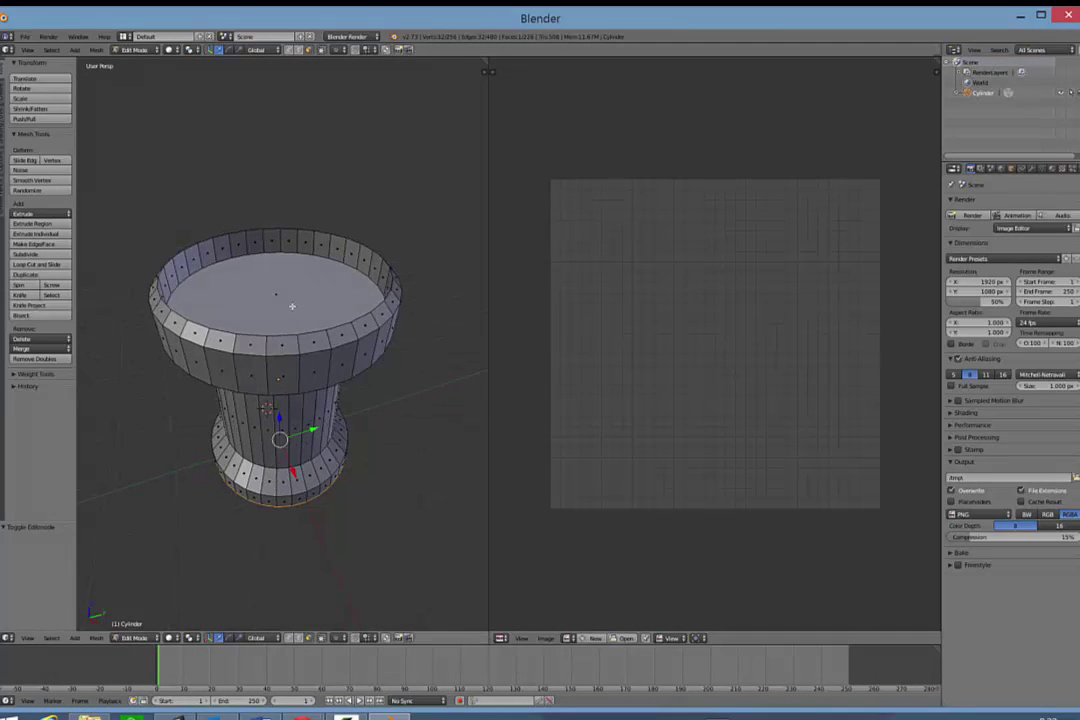
pyautogui.keyDown('alt'); pyautogui.rightClick(250, 258); pyautogui.keyUp('alt')
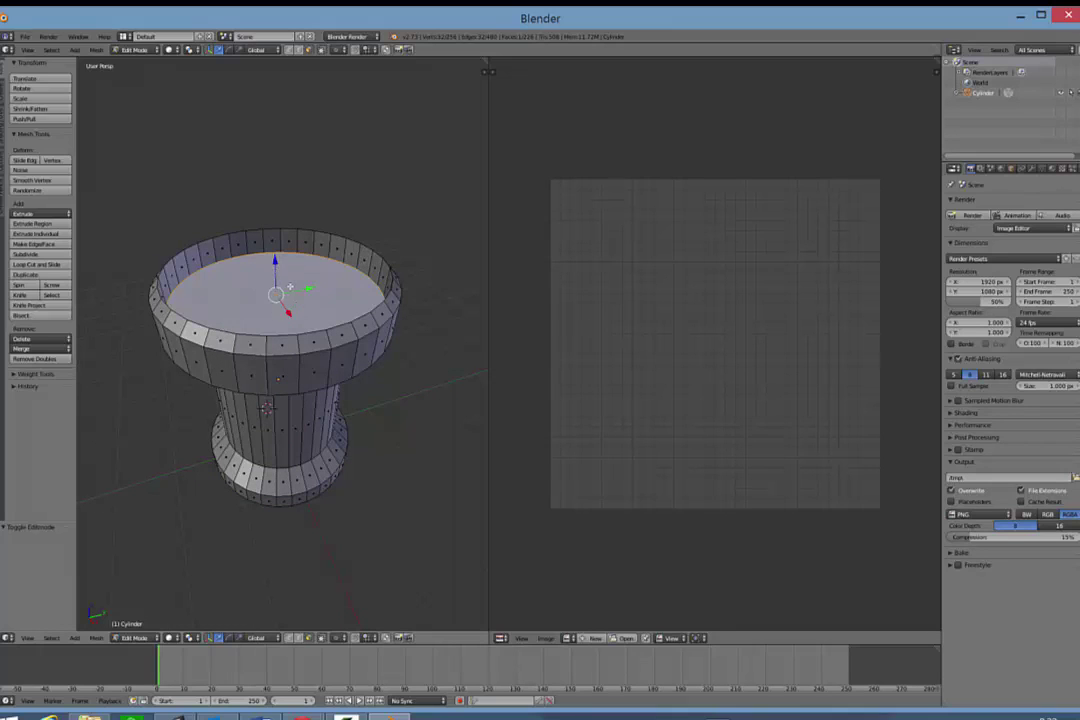
# Unwrap the selected top face with Smart UV Project at default settings
pyautogui.press('u')
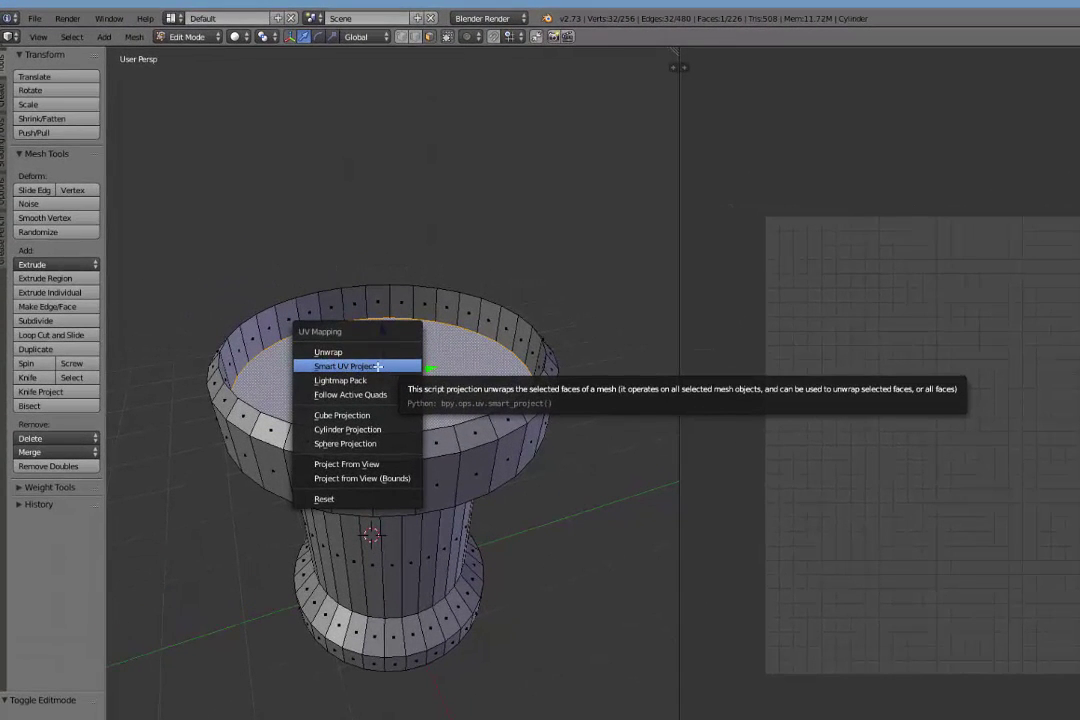
pyautogui.click(378, 367)
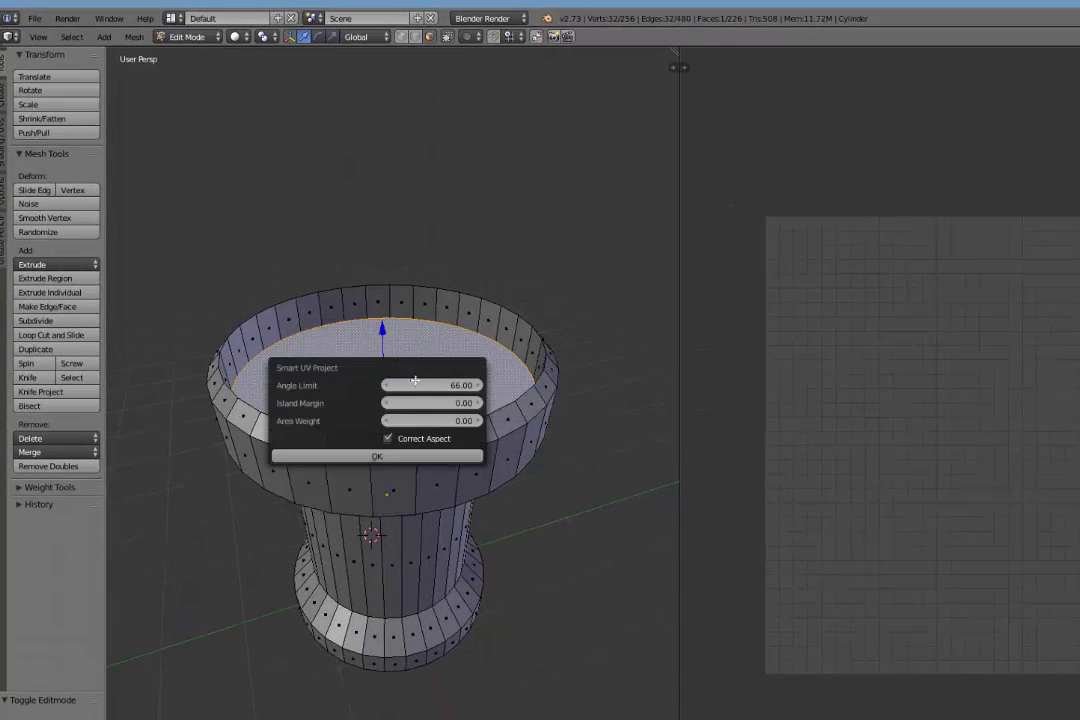
pyautogui.click(378, 457)
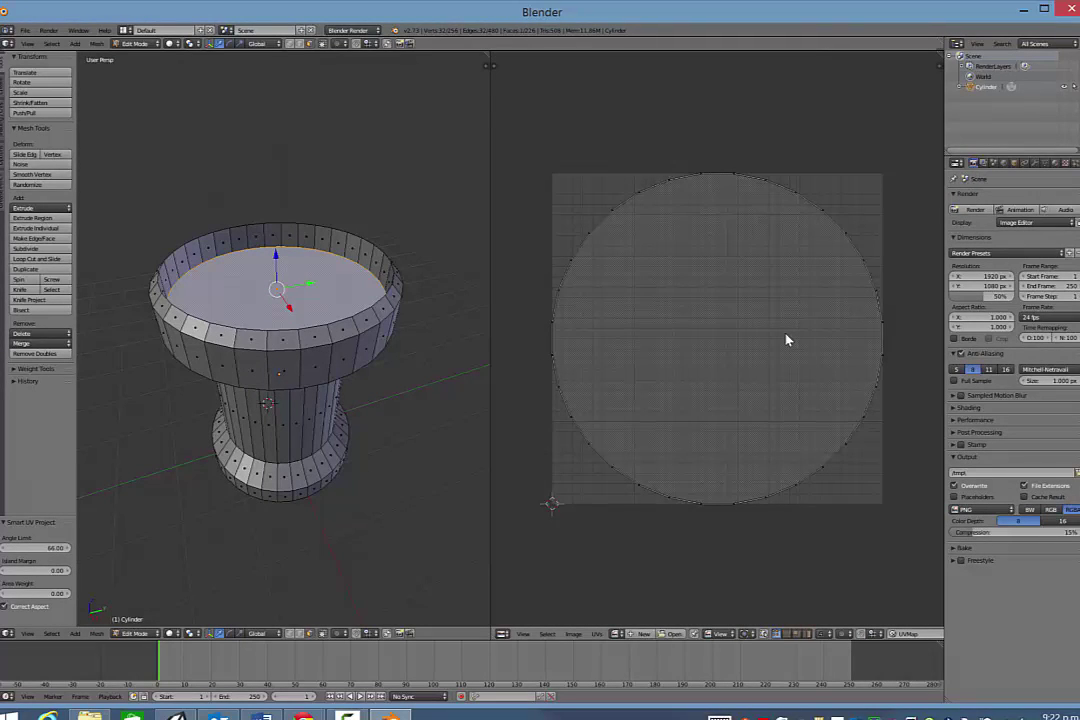
# Browse via OneDrive > Documents > Digital Technology to the Blender textures folder
pyautogui.click(674, 634)
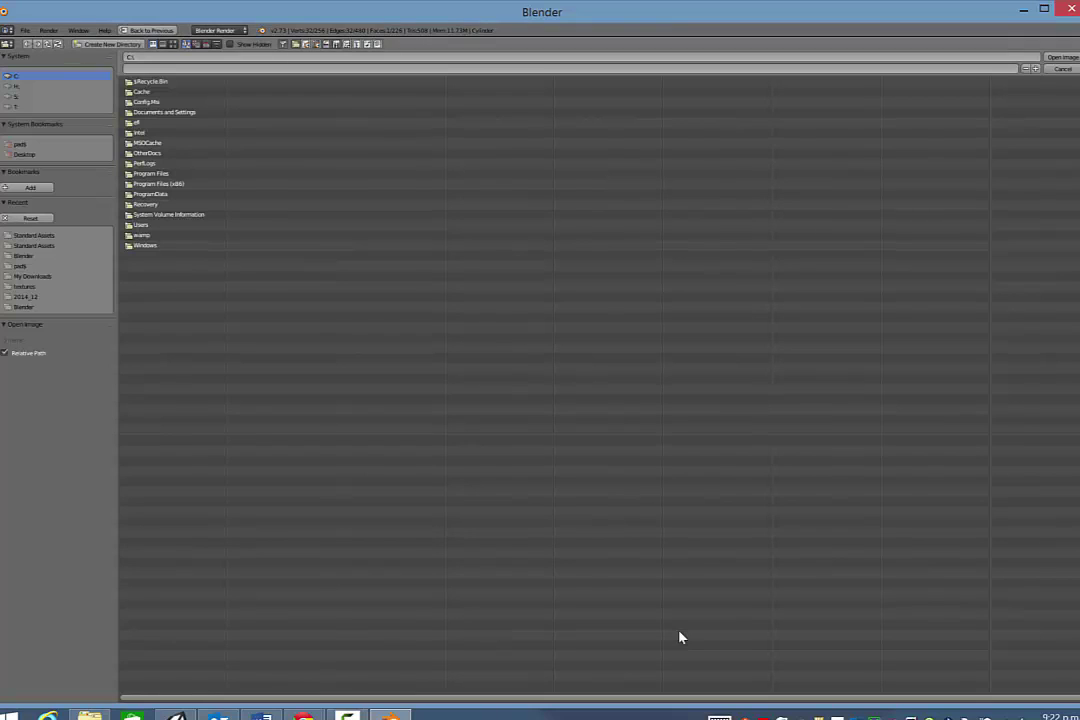
pyautogui.click(169, 155)
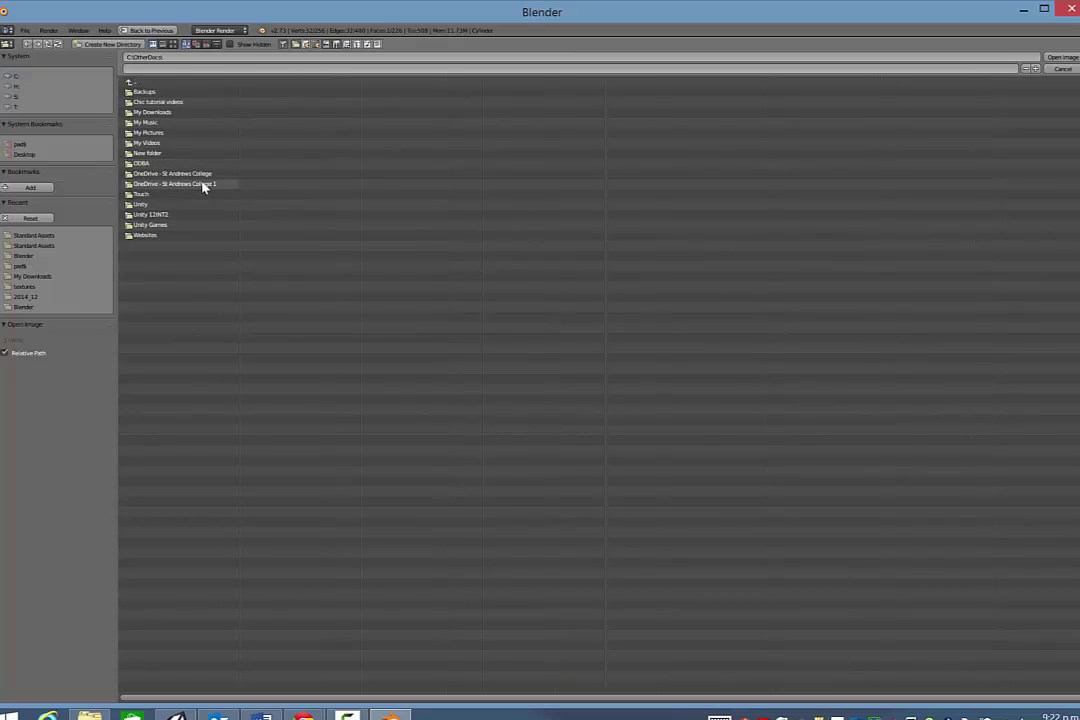
pyautogui.click(203, 186)
pyautogui.click(152, 92)
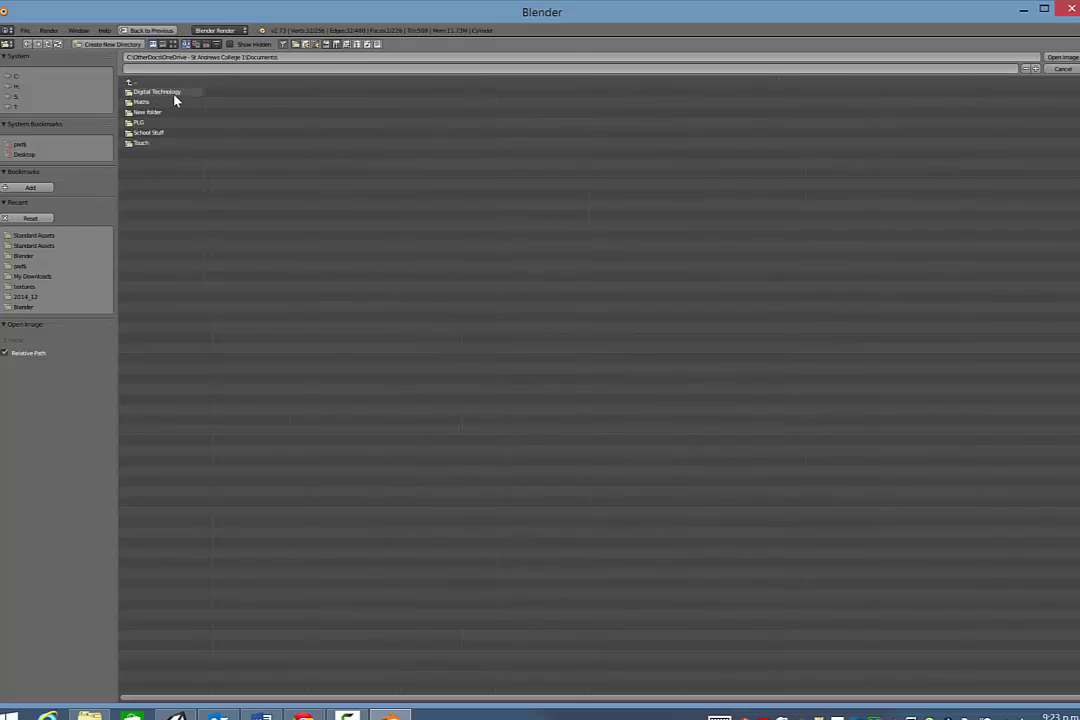
pyautogui.click(174, 93)
pyautogui.click(174, 93)
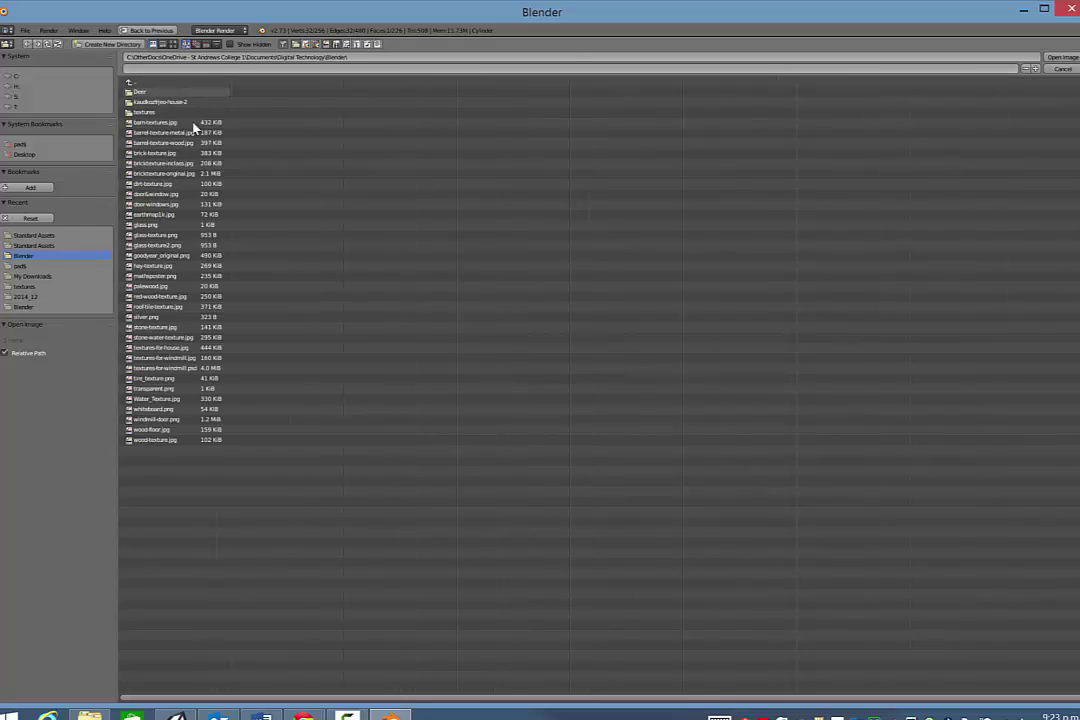
# Load Water_Texture.jpg into the UV editor
pyautogui.doubleClick(140, 399)
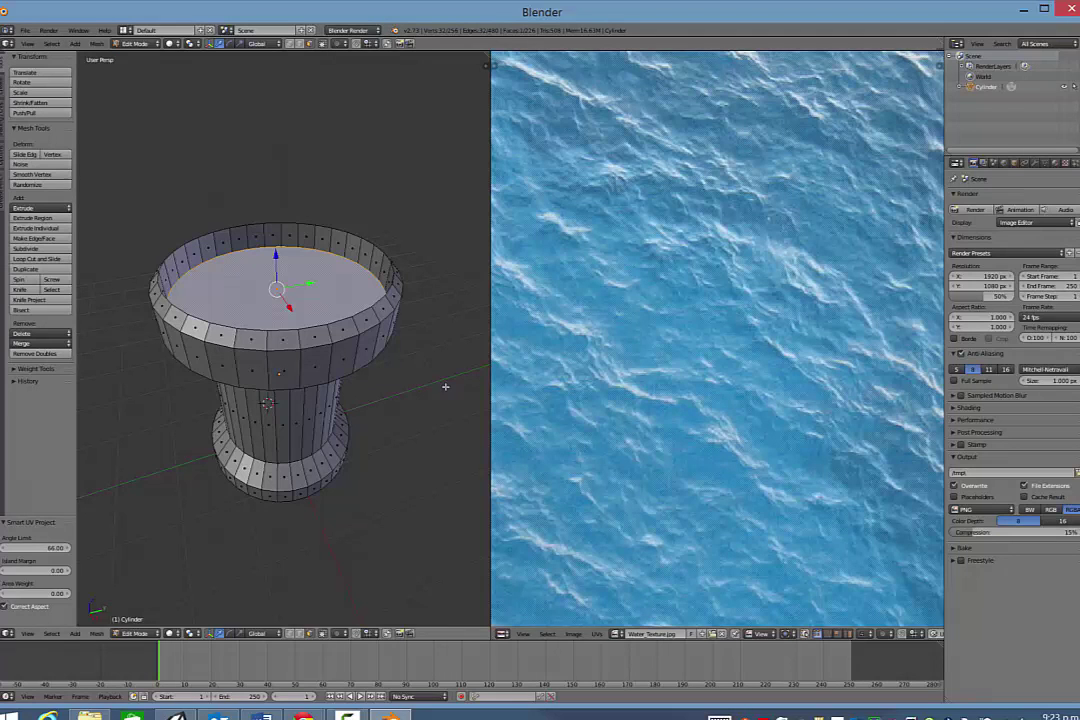
pyautogui.scroll(-4, 834, 296)
pyautogui.scroll(3, 834, 296)
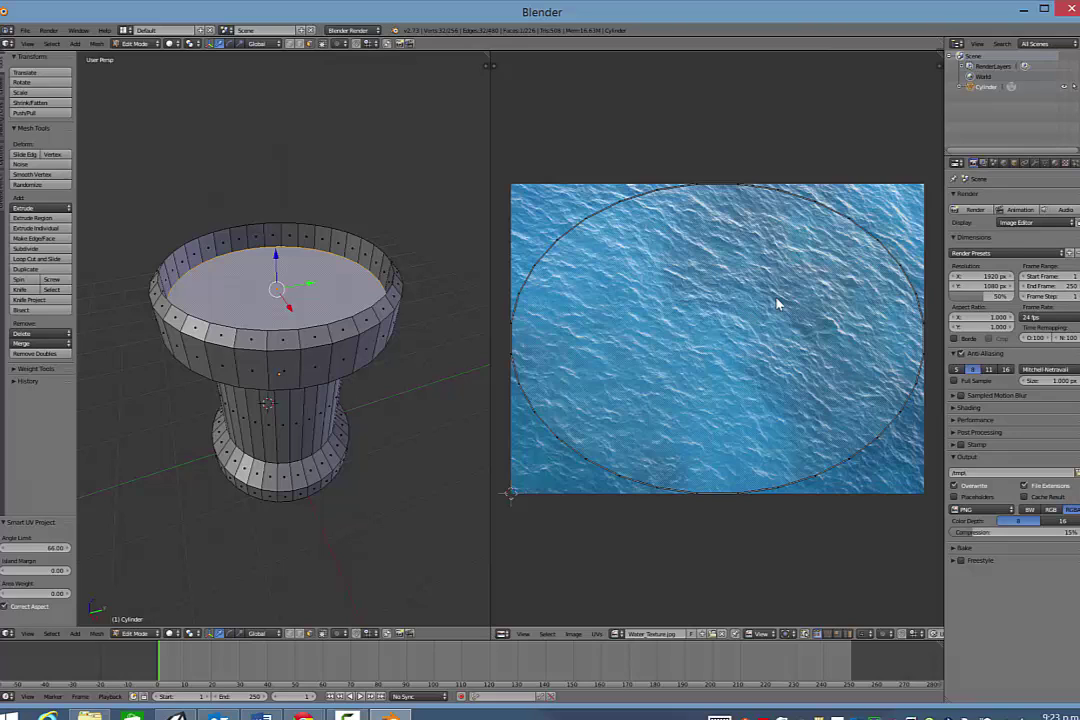
# Scale the whole UV island to 0.792 along X so it becomes a circle
pyautogui.press('a')
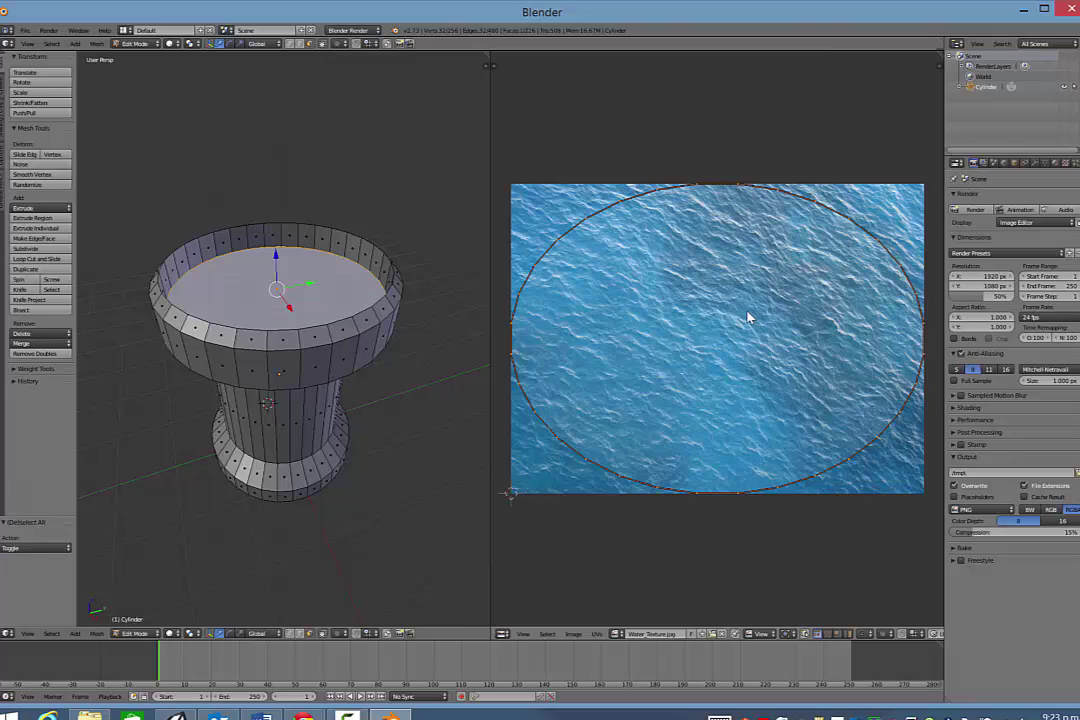
pyautogui.press('s')
pyautogui.press('x')
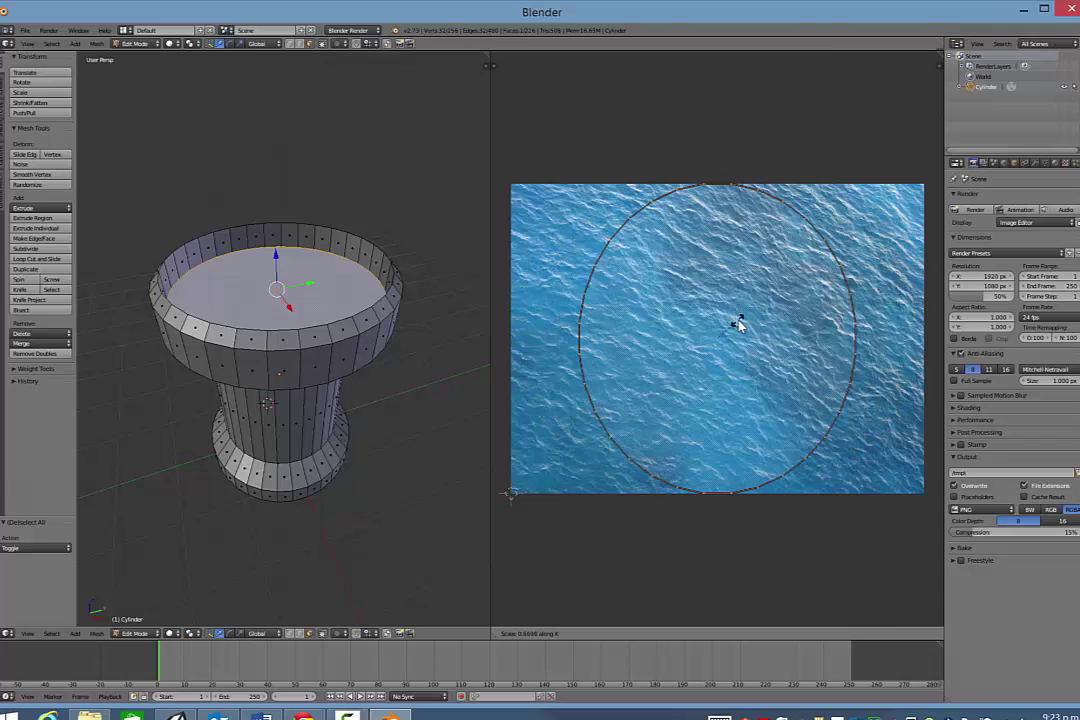
pyautogui.click(745, 328)
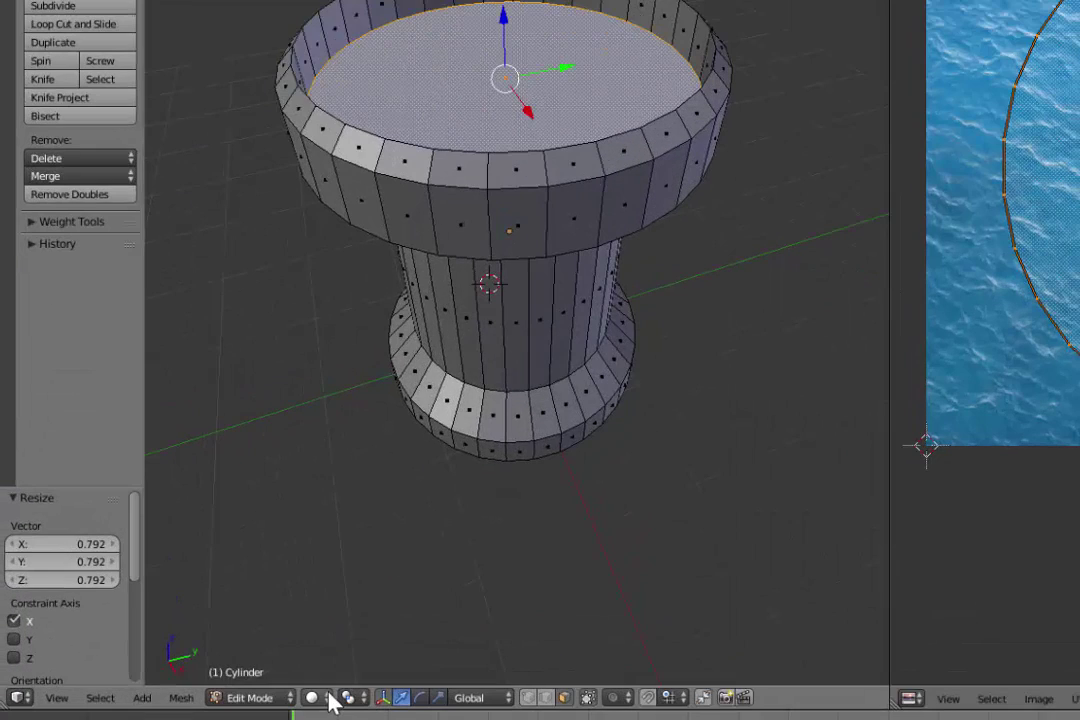
# Set viewport shading to Texture and move the UV circle by -0.023 X, -0.003 Y
pyautogui.click(178, 635)
pyautogui.click(358, 615)
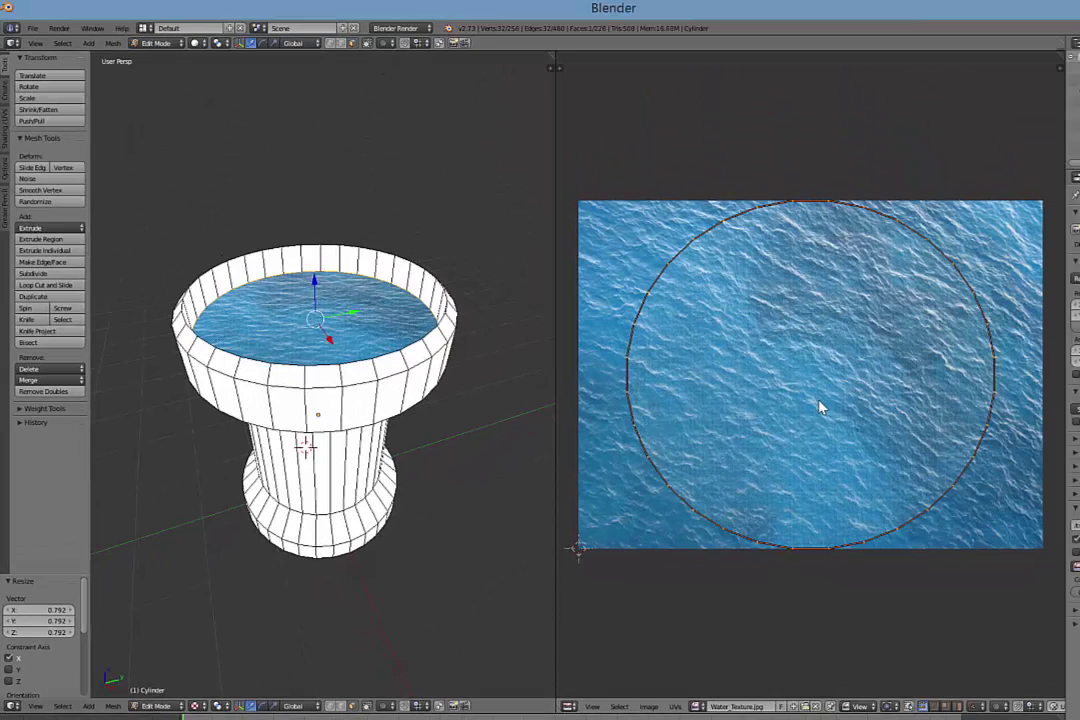
pyautogui.press('g')
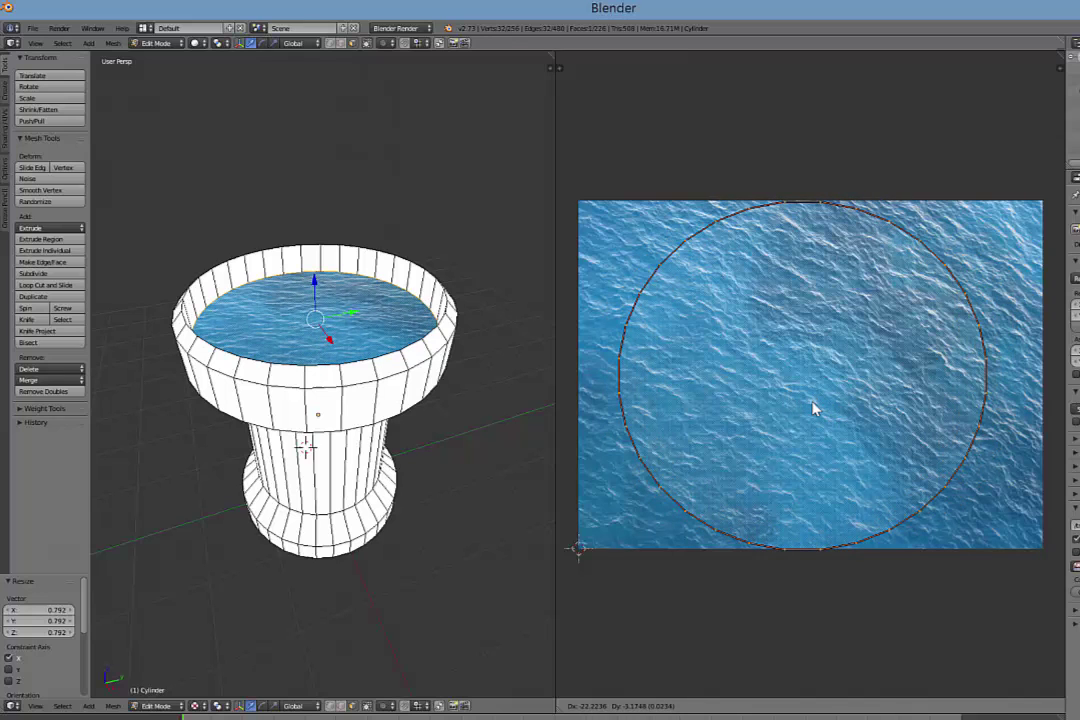
pyautogui.click(814, 408)
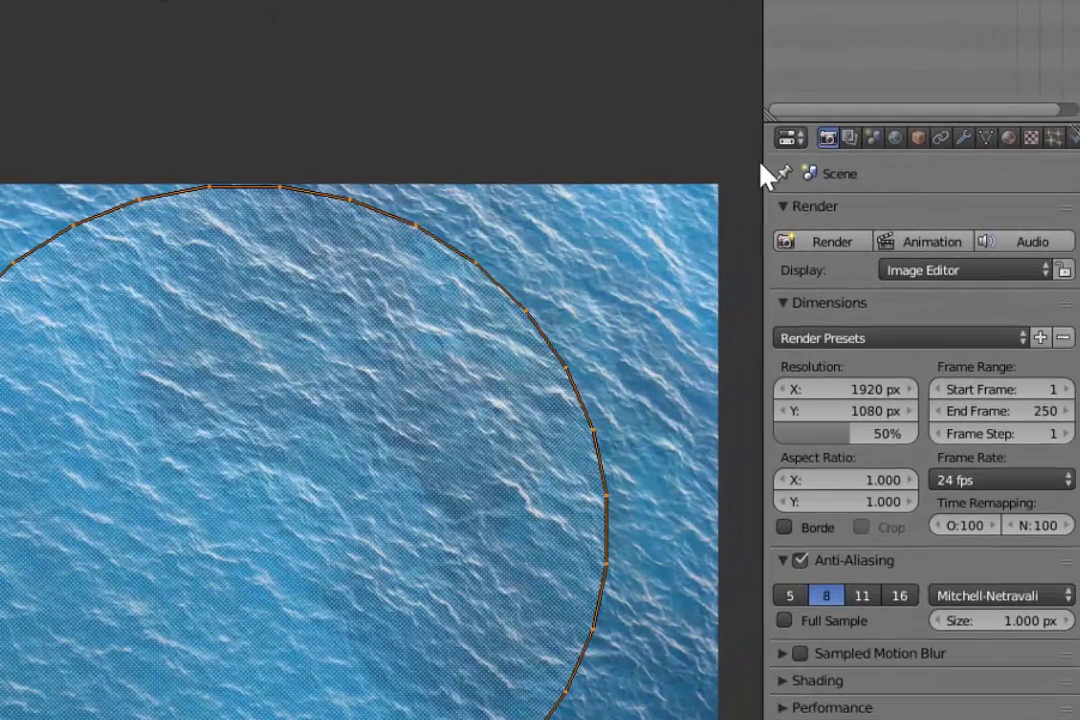
# Add a new material slot, name the material 'water', and assign it to the top face
pyautogui.moveTo(764, 155); pyautogui.dragTo(668, 152)
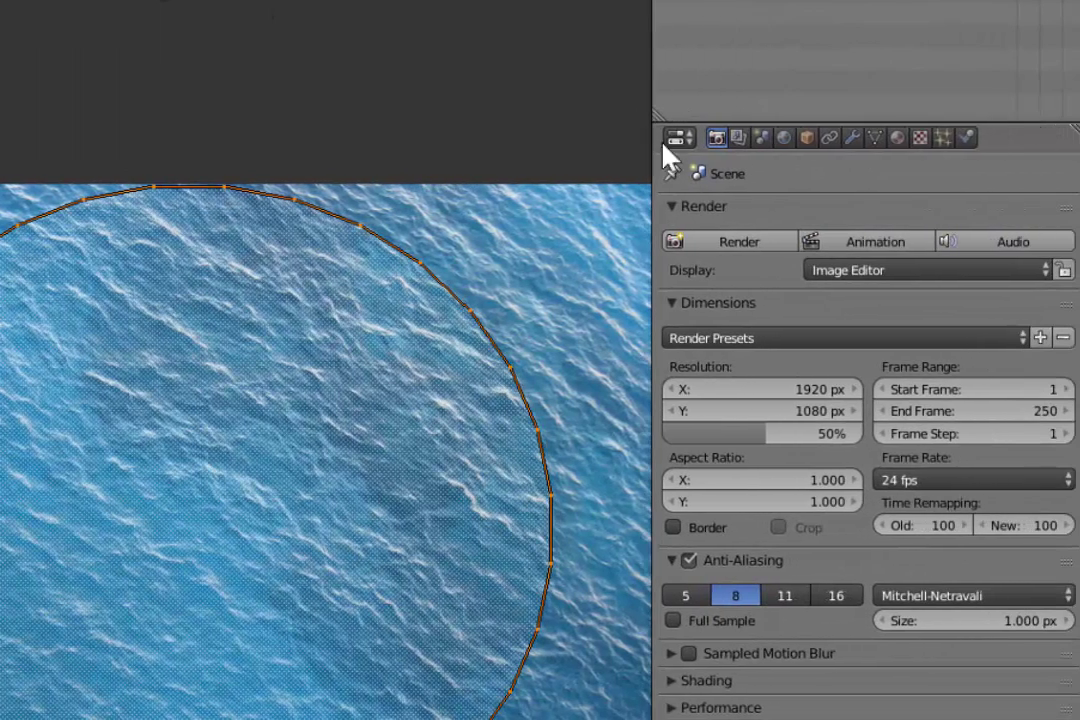
pyautogui.click(897, 138)
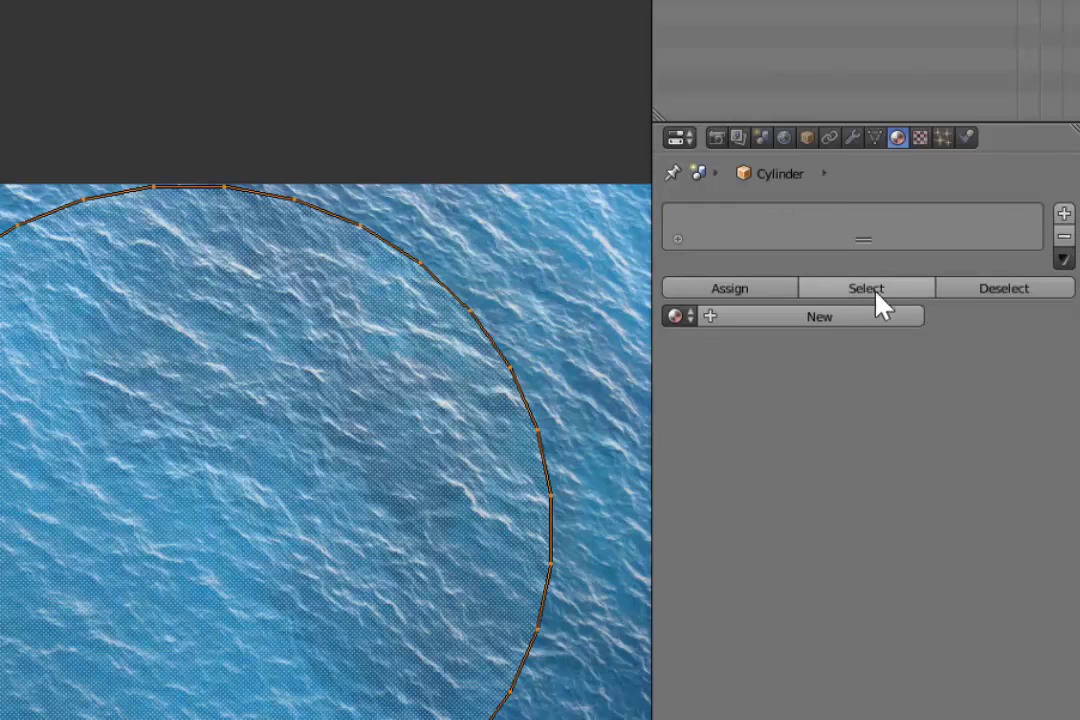
pyautogui.click(1064, 213)
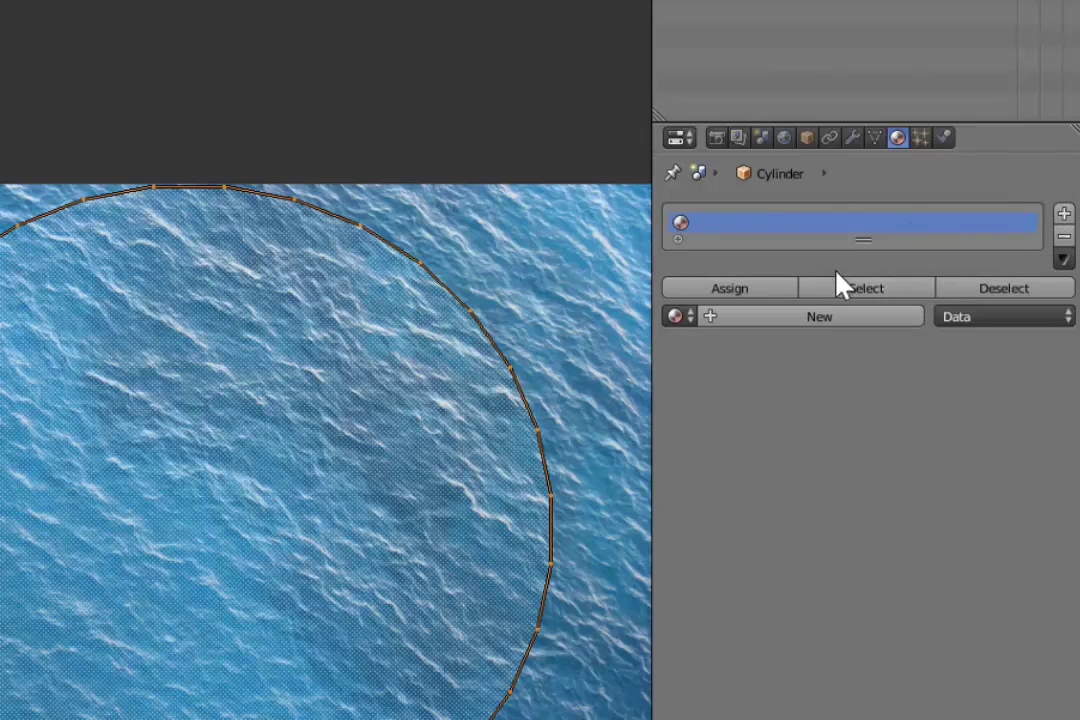
pyautogui.click(812, 316)
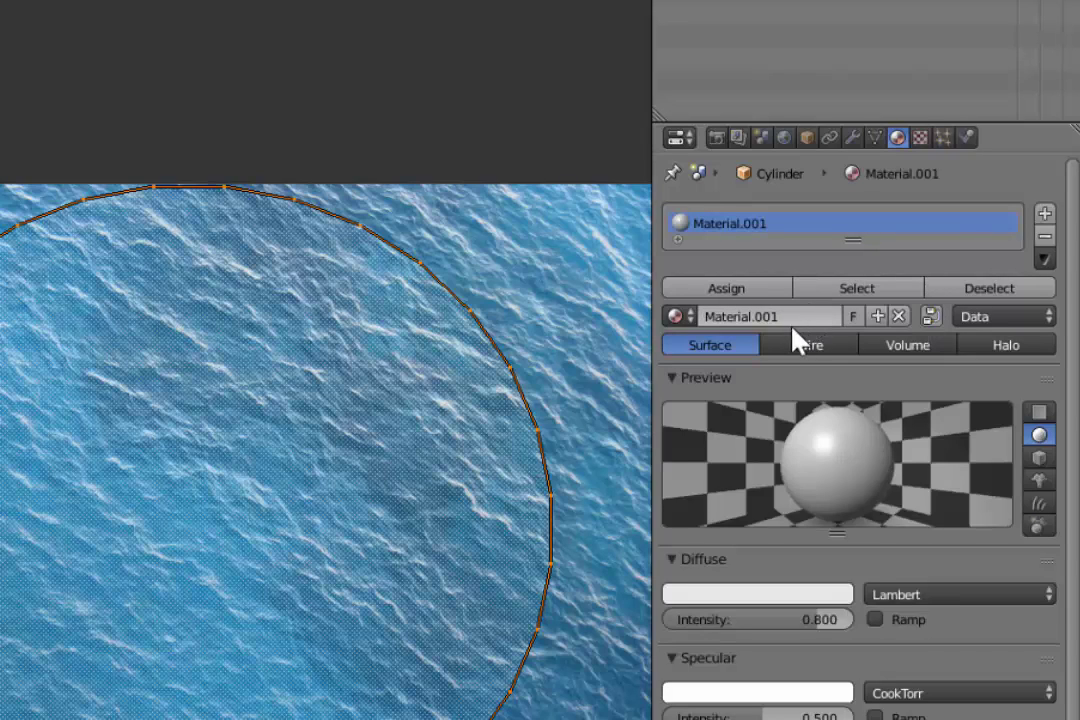
pyautogui.click(740, 316)
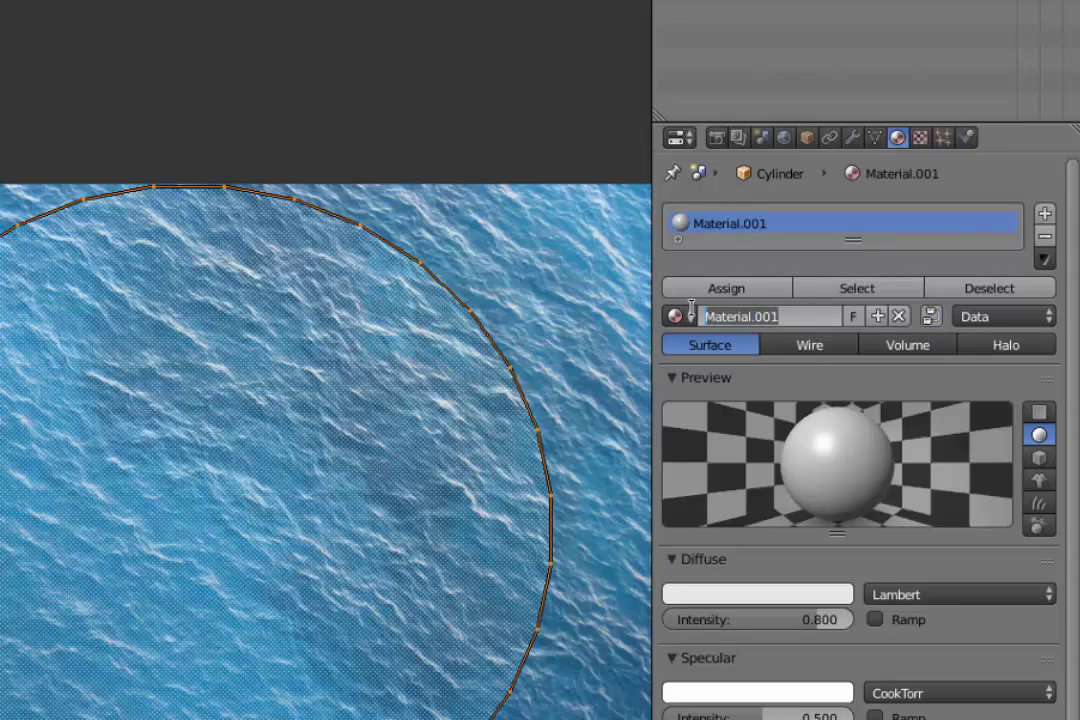
pyautogui.write('water')
pyautogui.press('Return')
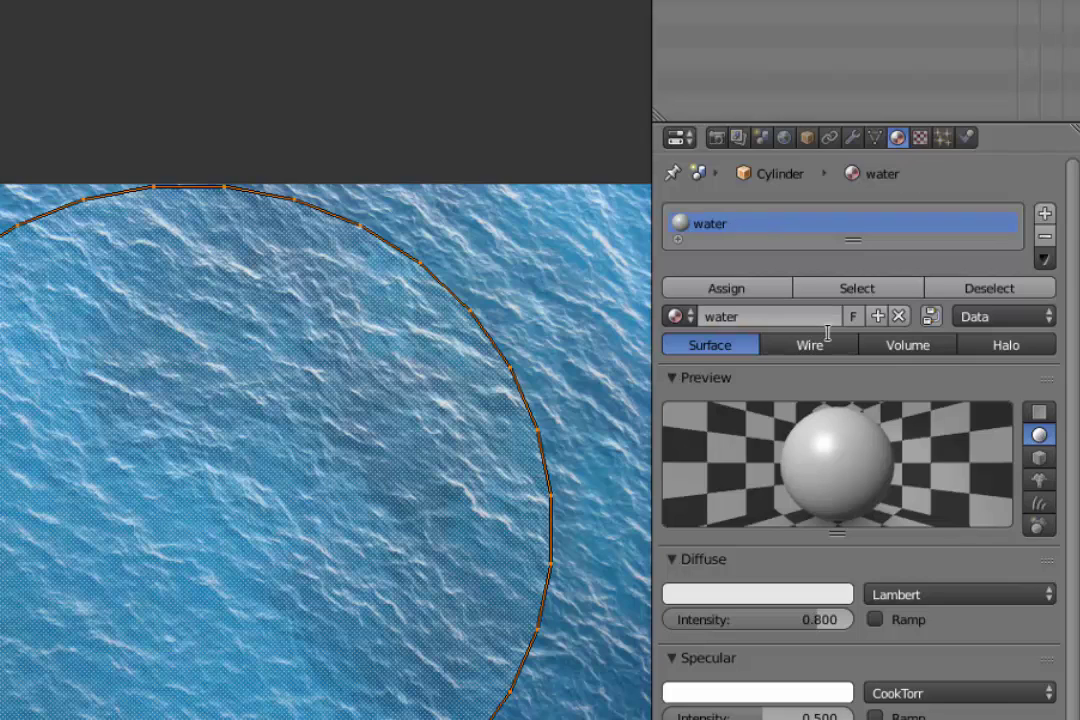
pyautogui.click(737, 295)
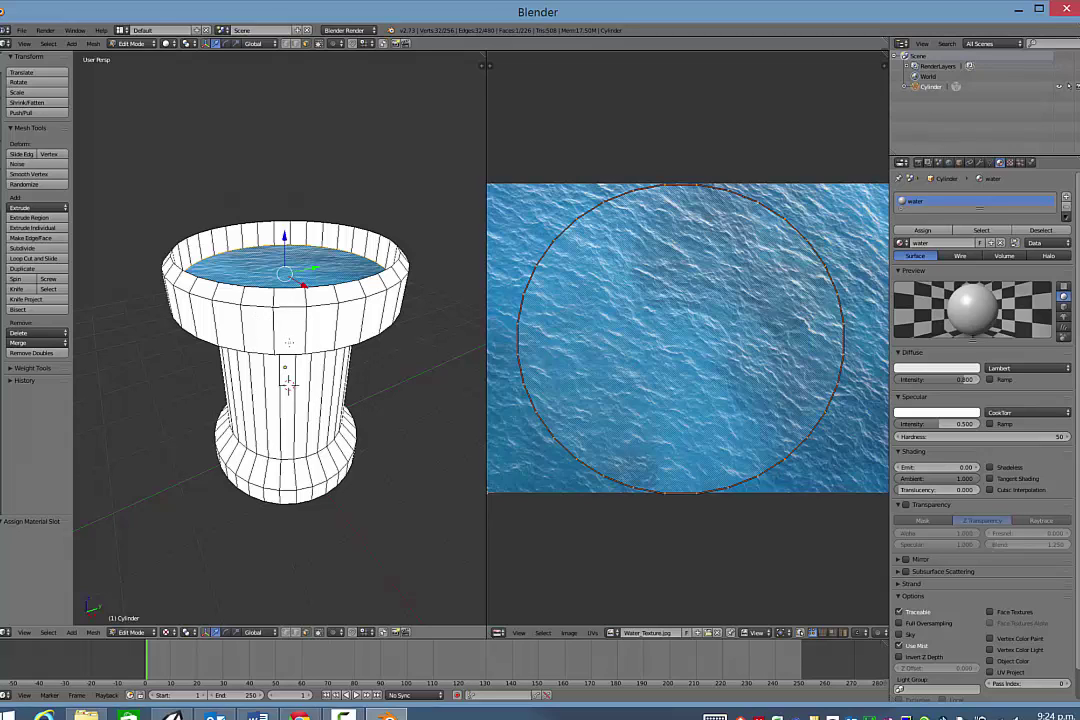
# Select the entire bird bath mesh and Smart UV Project it with default settings
pyautogui.press('a')
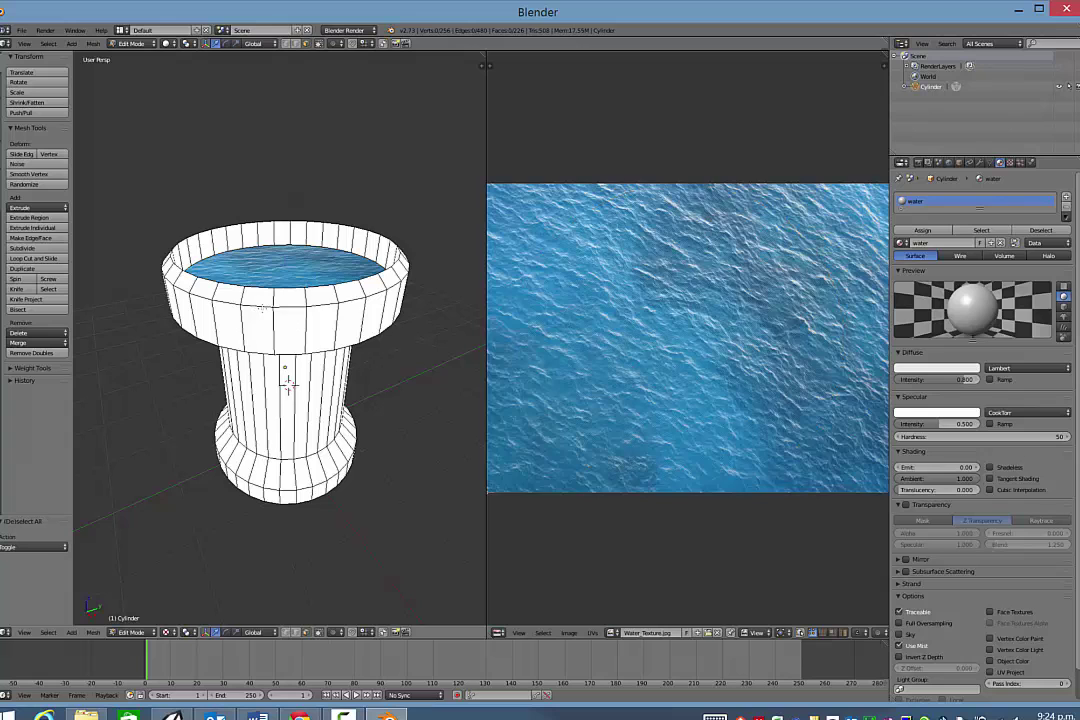
pyautogui.press('a')
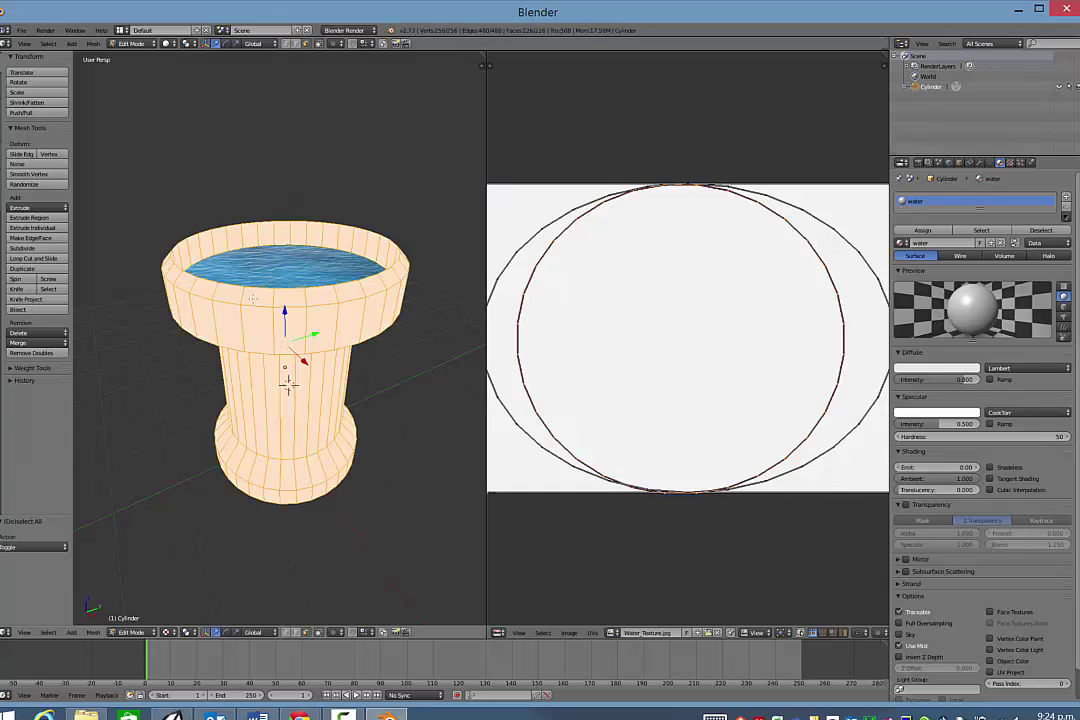
pyautogui.moveTo(288, 385); pyautogui.dragTo(284, 360, button='middle')
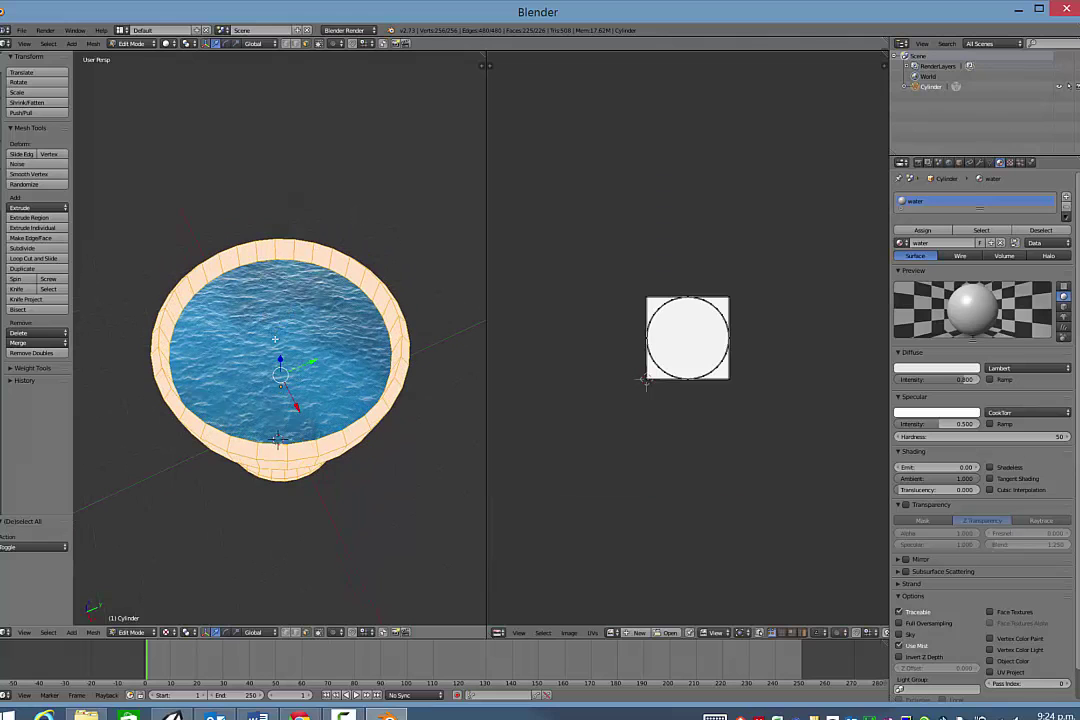
pyautogui.moveTo(296, 420); pyautogui.dragTo(312, 380, button='middle')
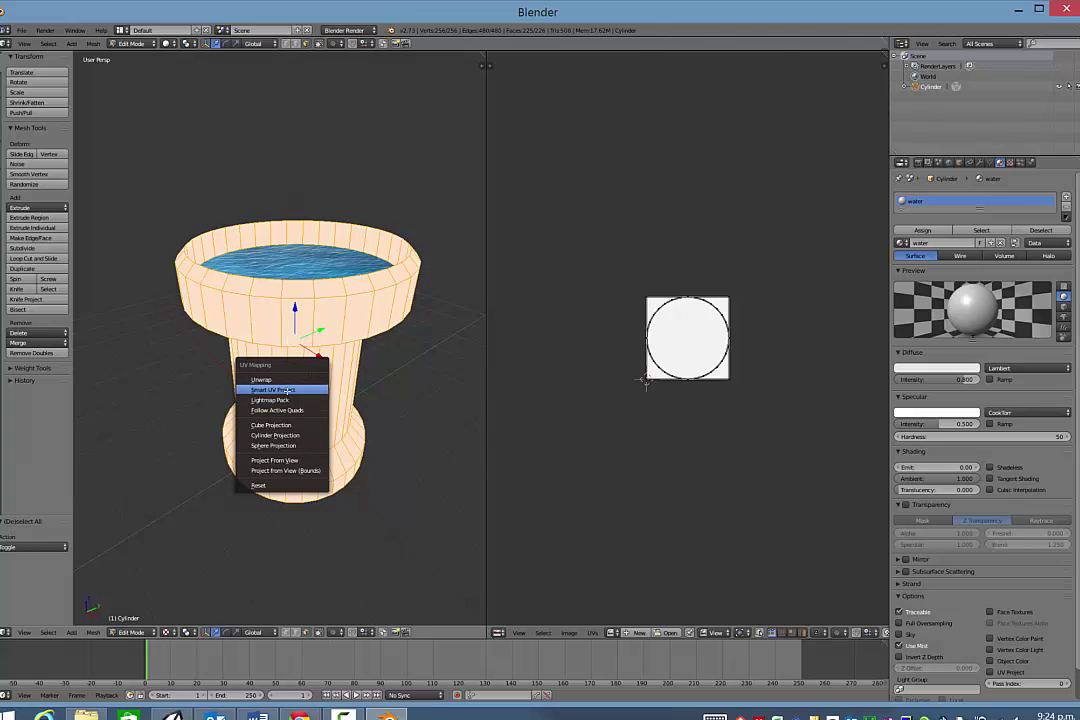
pyautogui.click(287, 390)
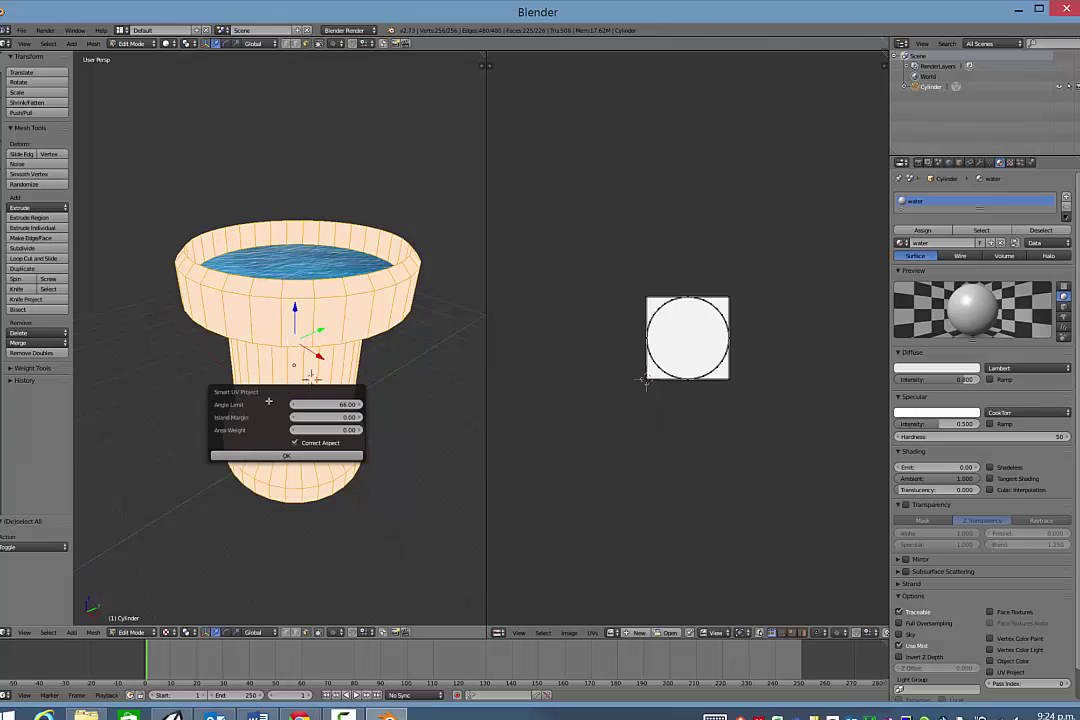
pyautogui.click(276, 457)
pyautogui.scroll(4, 690, 370)
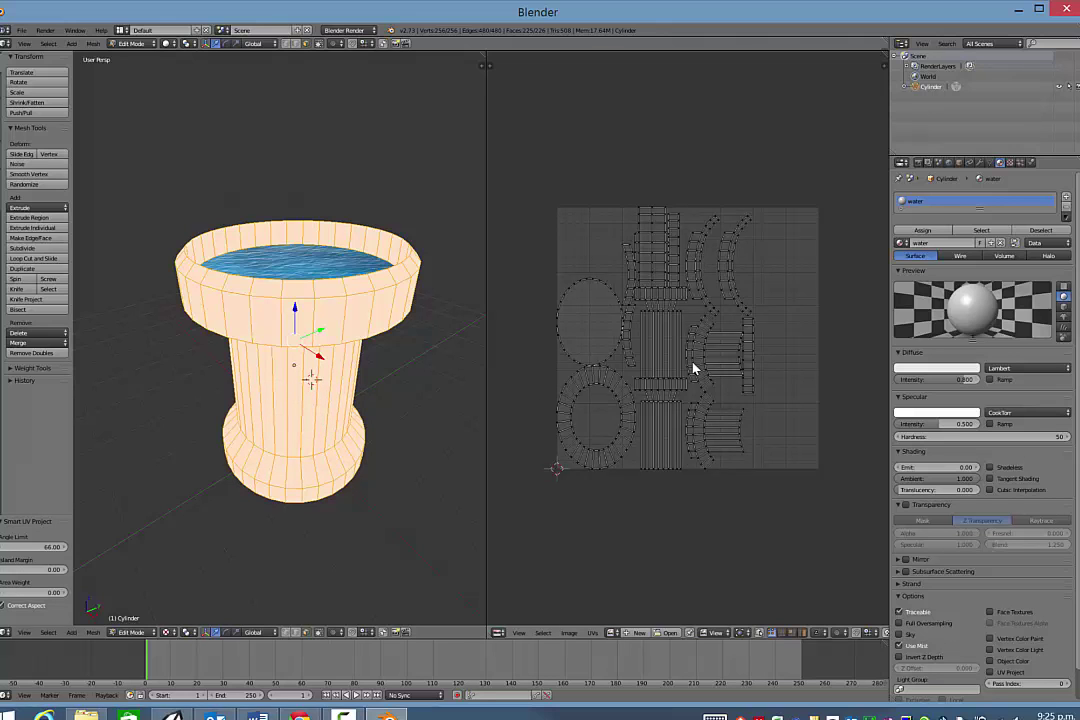
pyautogui.scroll(1, 693, 370)
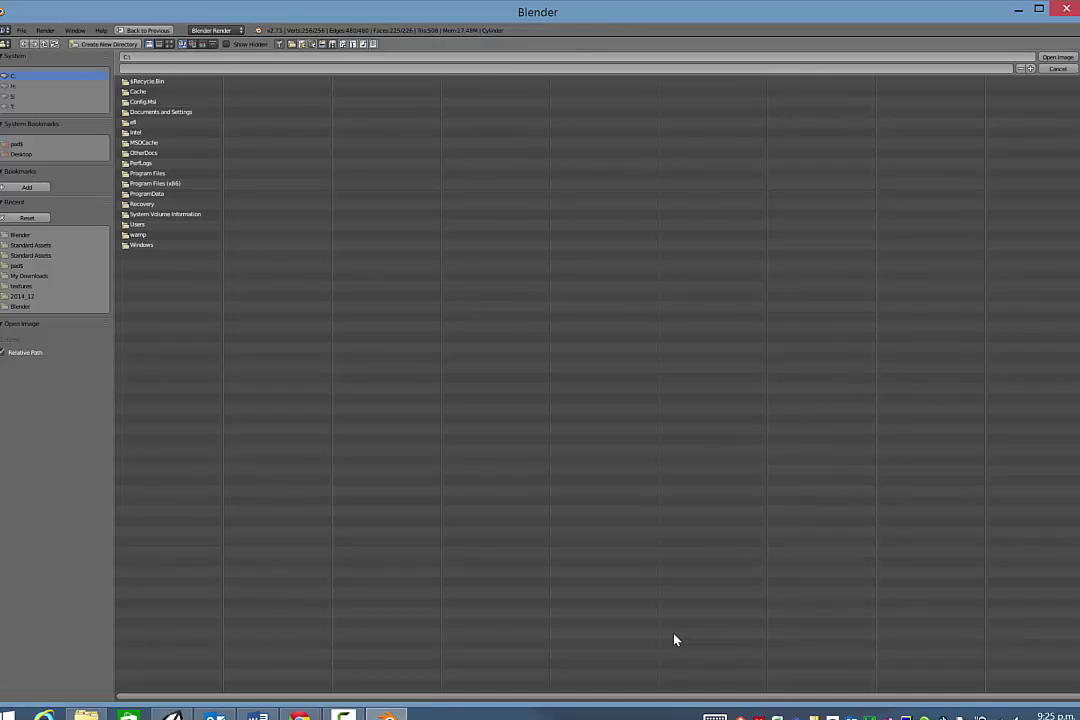
# Open stone-texture.jpg from the Blender textures folder in the UV editor
pyautogui.click(670, 633)
pyautogui.click(167, 153)
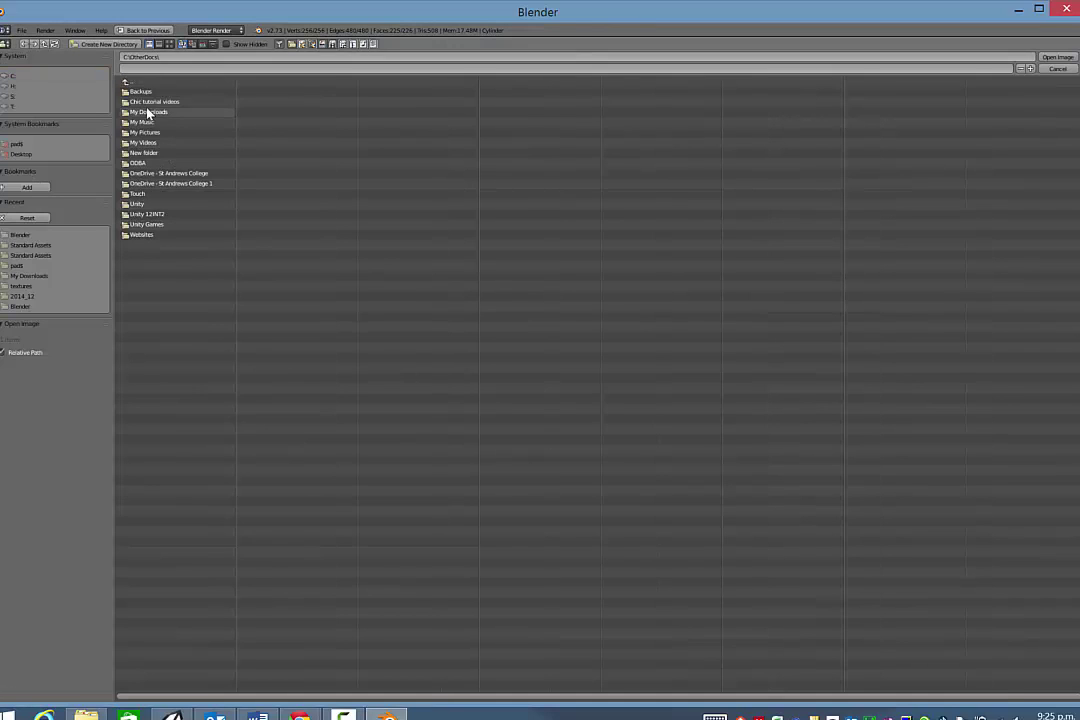
pyautogui.click(182, 155)
pyautogui.click(150, 92)
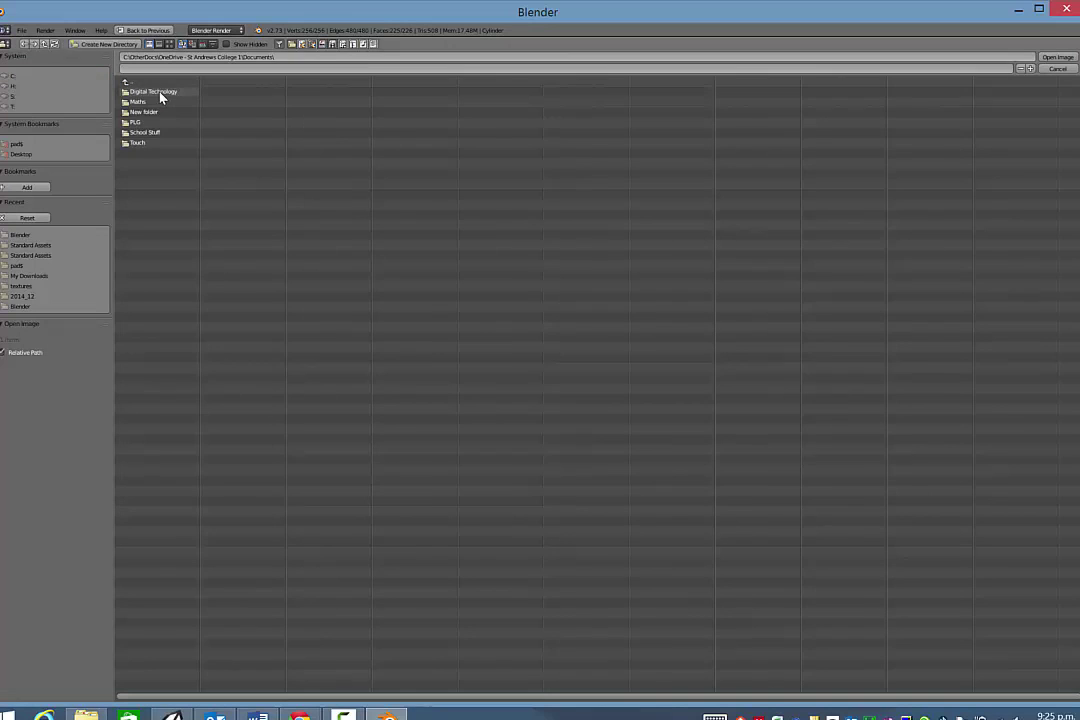
pyautogui.click(158, 93)
pyautogui.click(150, 92)
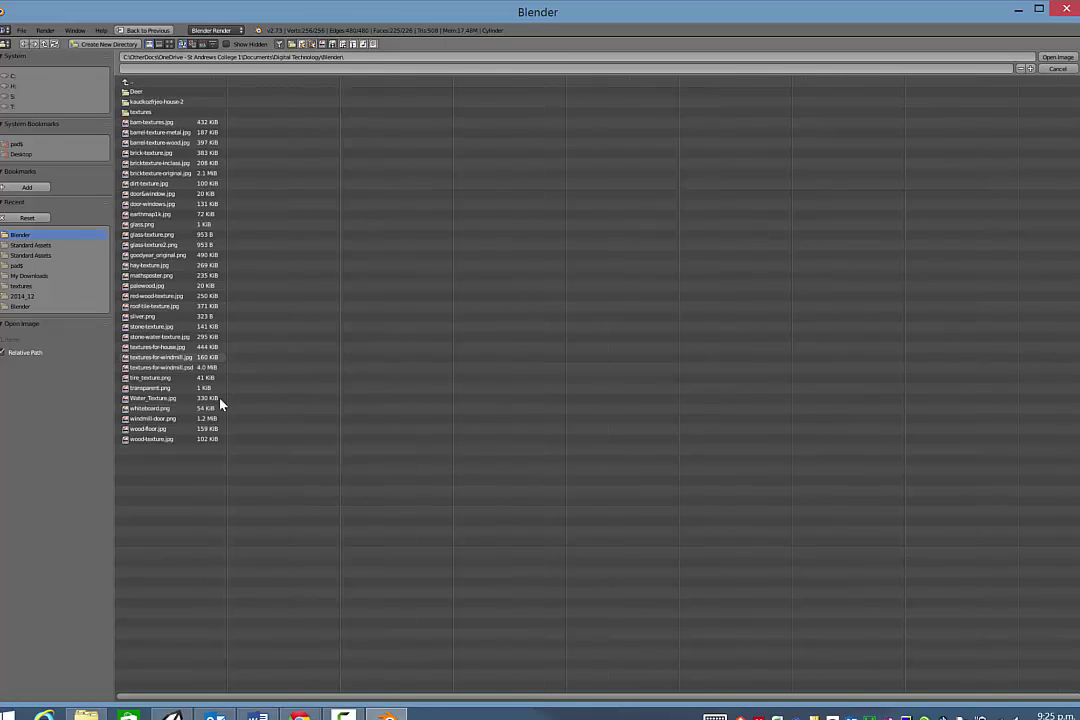
pyautogui.doubleClick(166, 330)
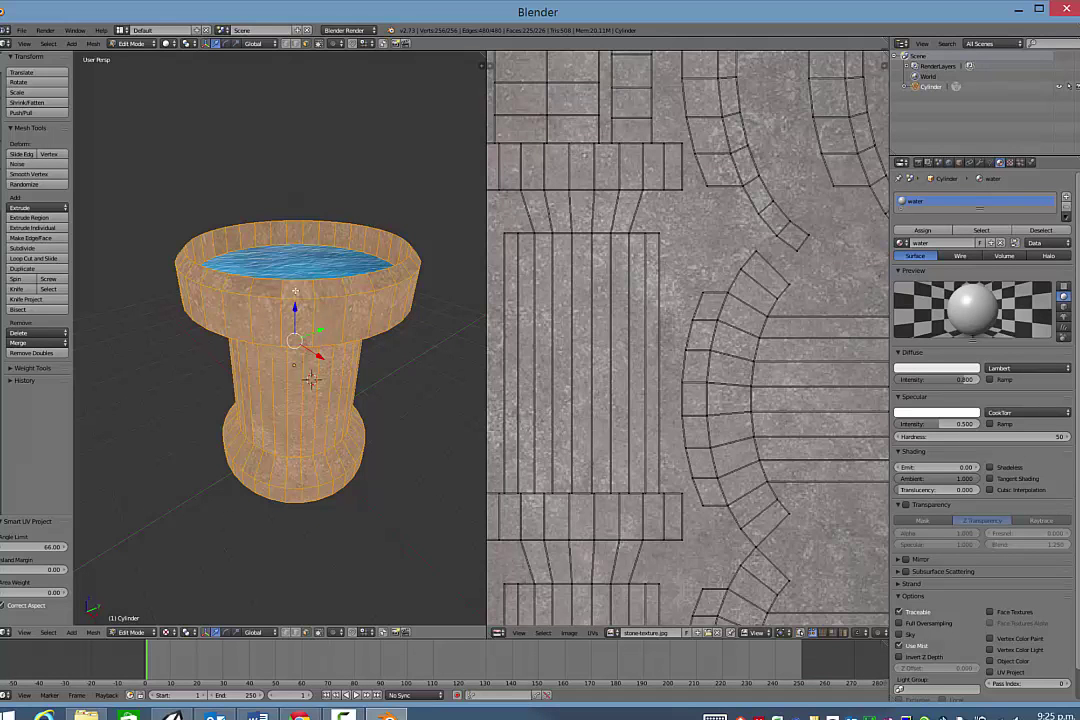
pyautogui.moveTo(264, 275); pyautogui.dragTo(300, 333, button='middle')
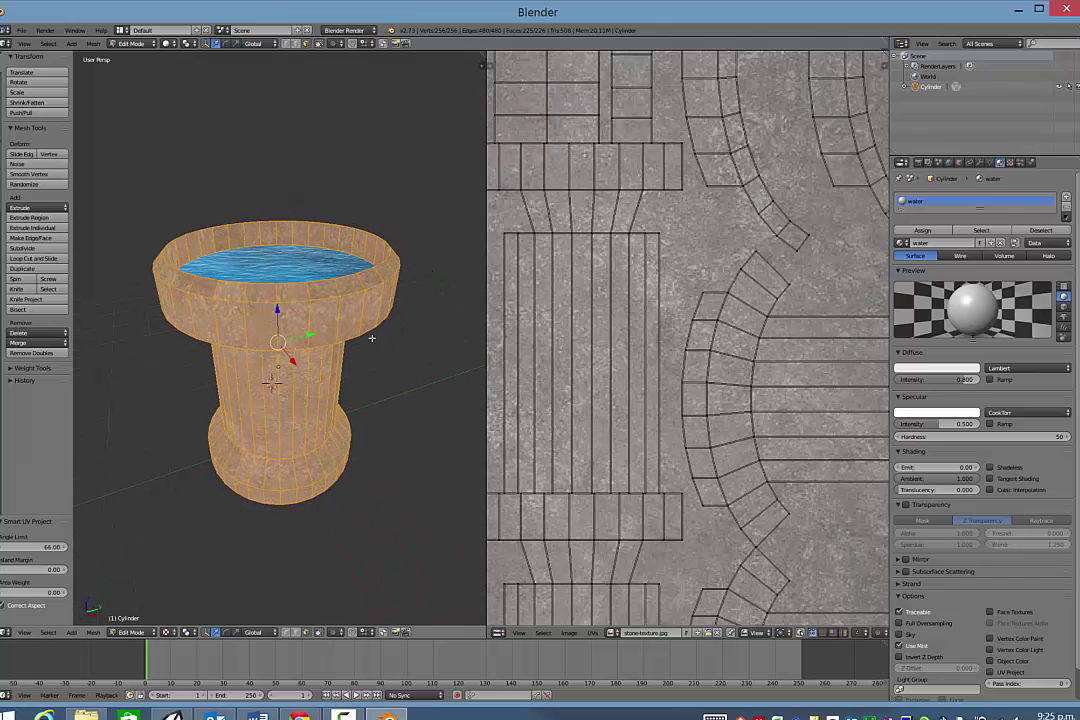
pyautogui.scroll(-2, 660, 301)
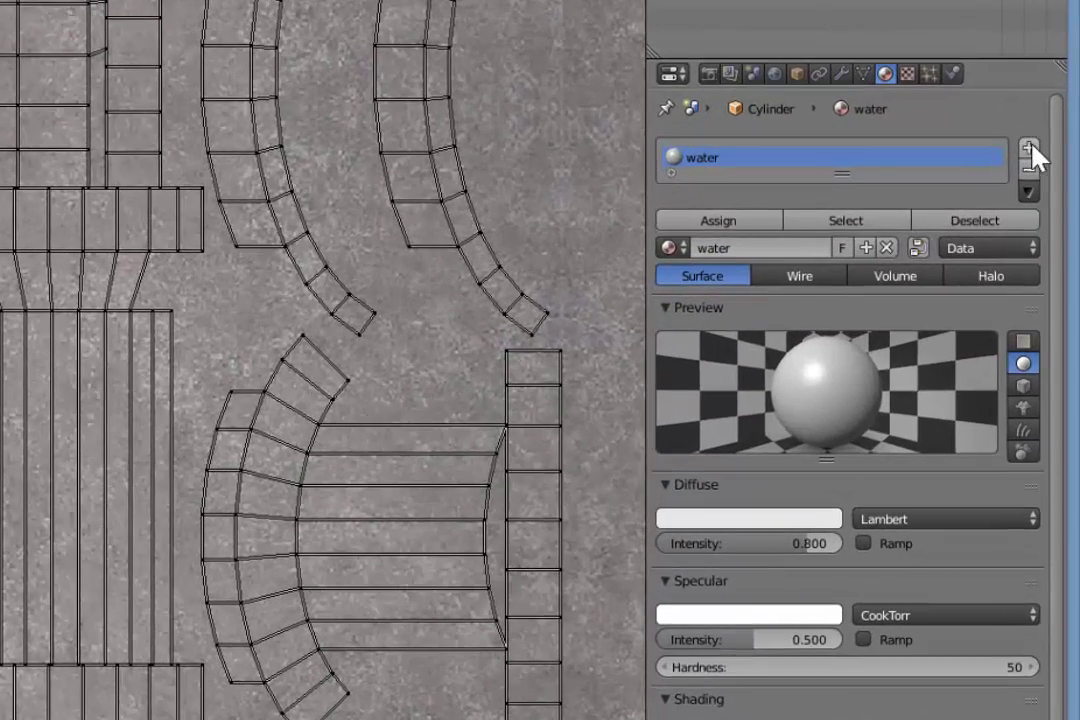
# Add a second material slot named 'stone' and assign it to the mesh
pyautogui.click(1029, 148)
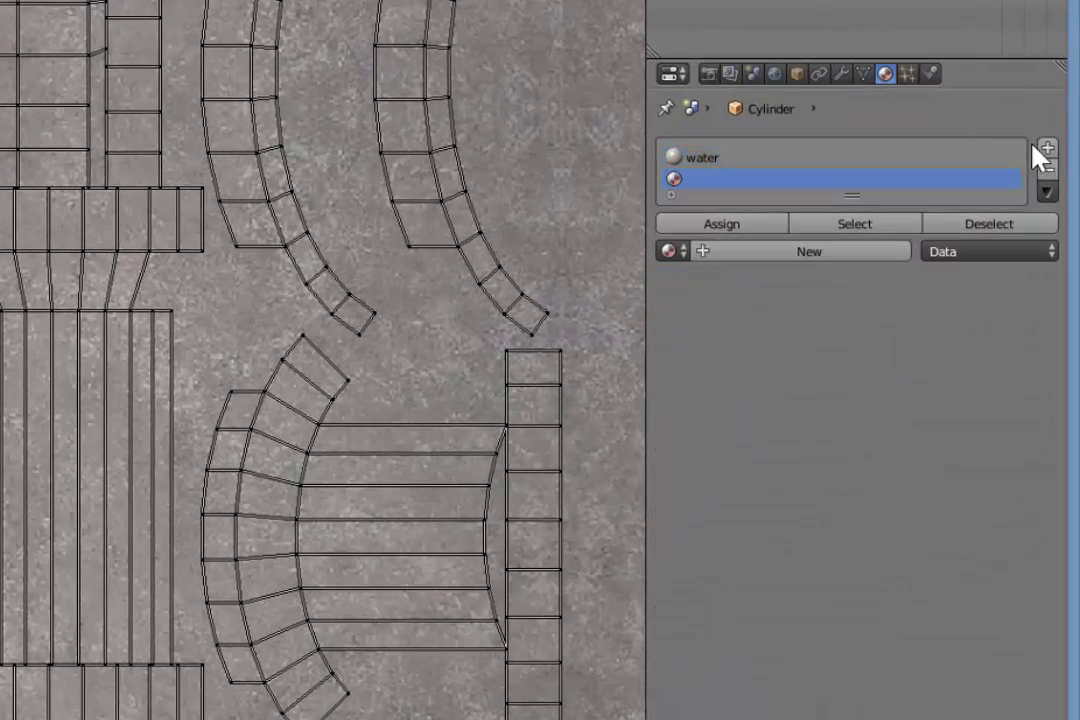
pyautogui.click(857, 258)
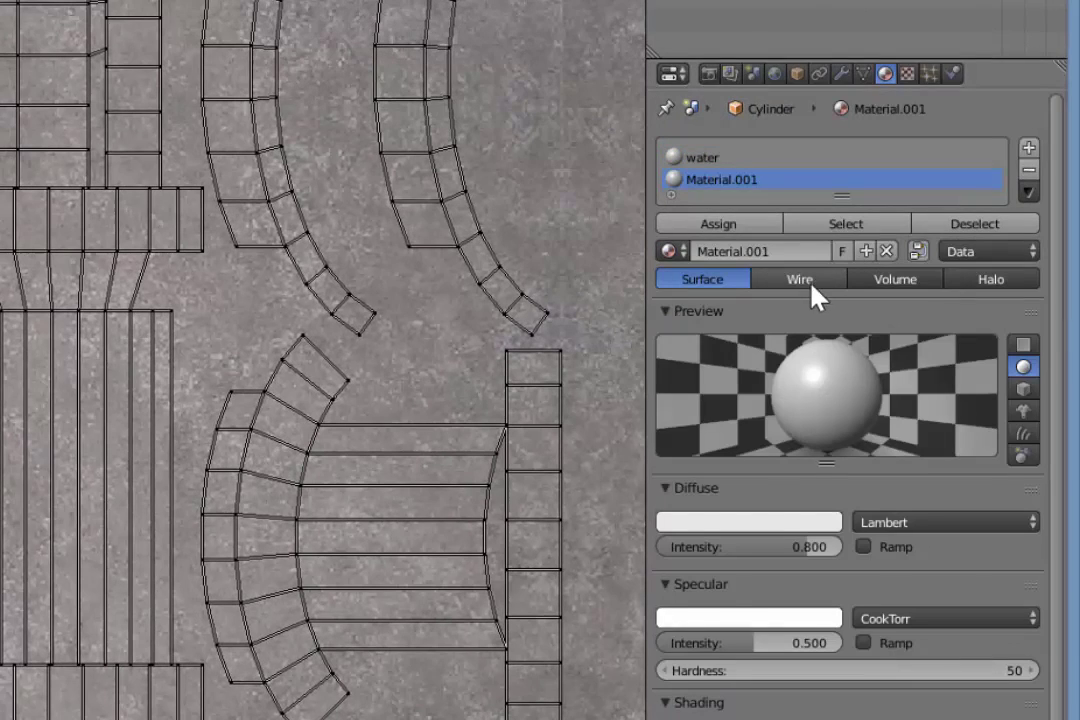
pyautogui.click(785, 251)
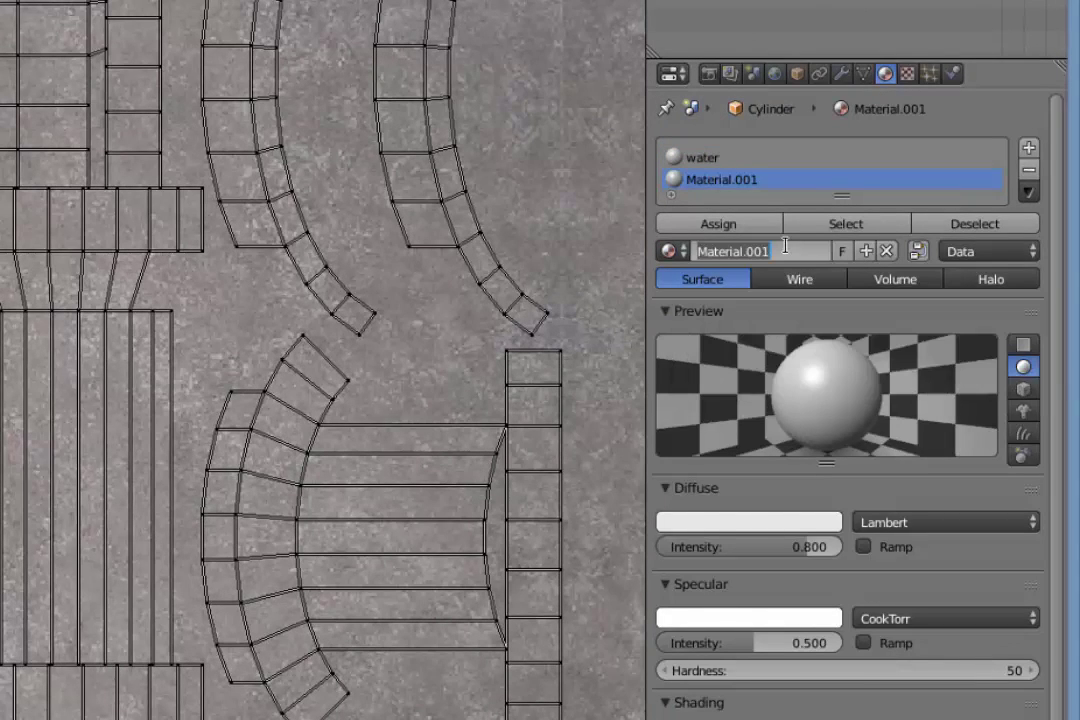
pyautogui.write('ston')
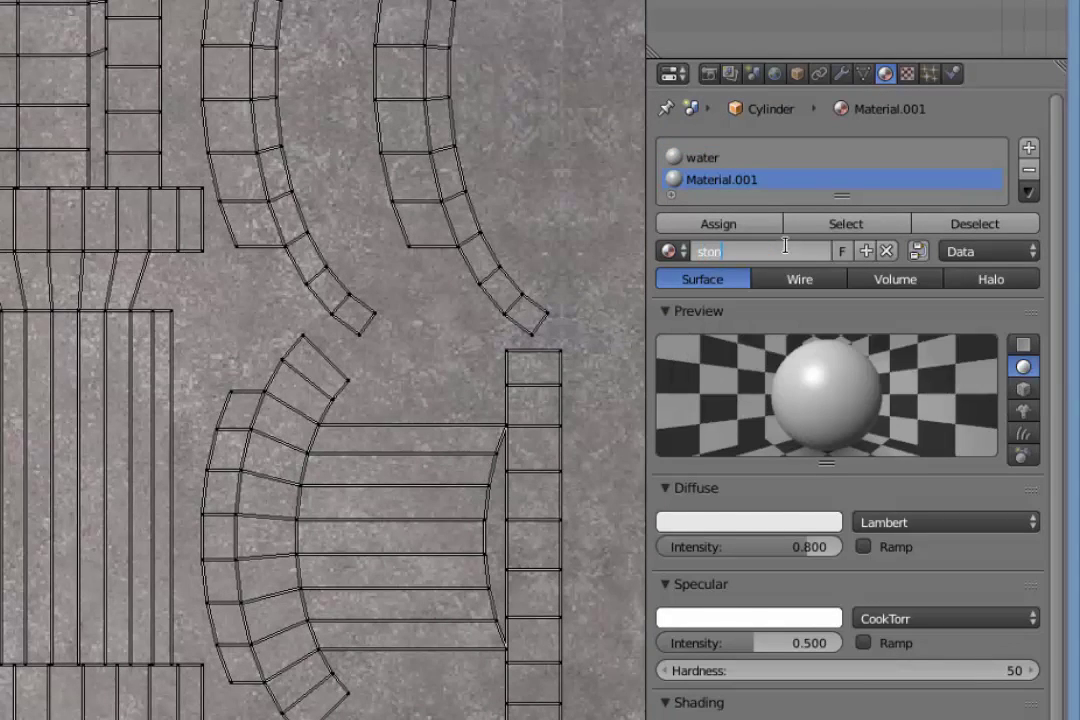
pyautogui.write('e')
pyautogui.press('Return')
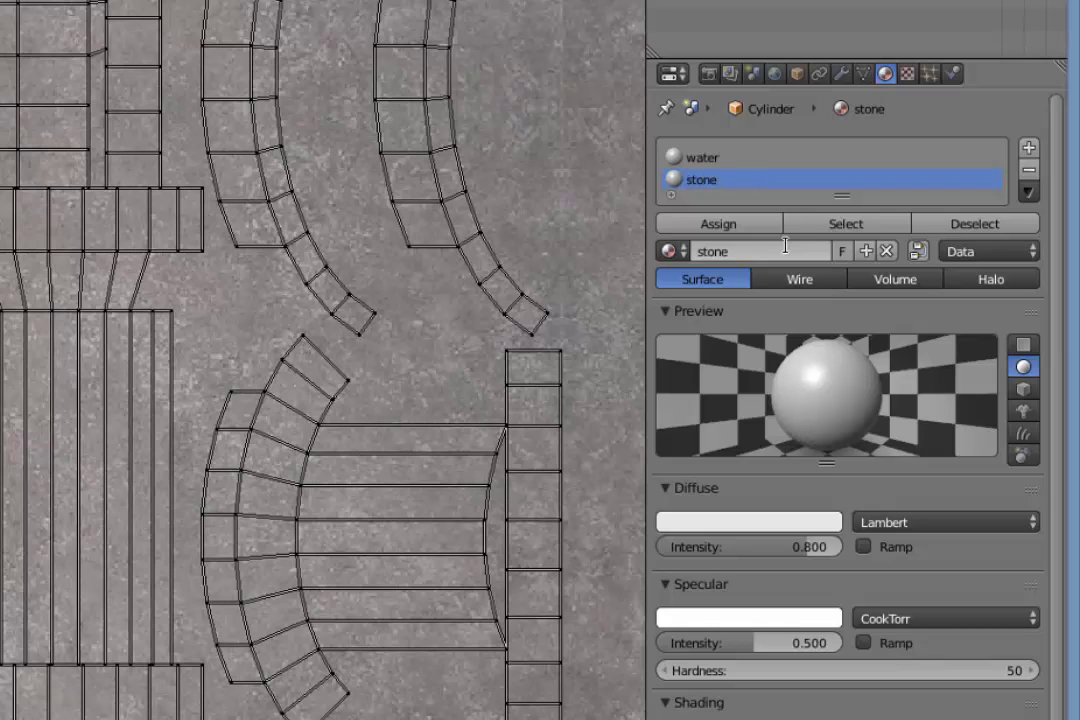
pyautogui.click(698, 236)
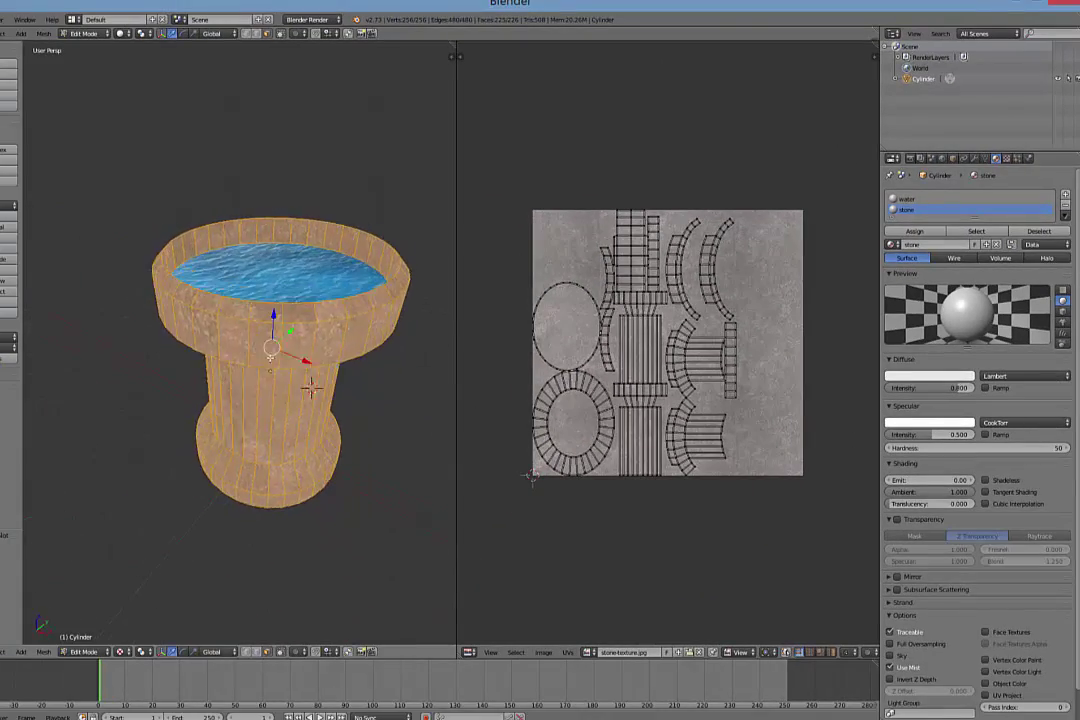
pyautogui.moveTo(300, 230); pyautogui.dragTo(250, 224, button='middle')
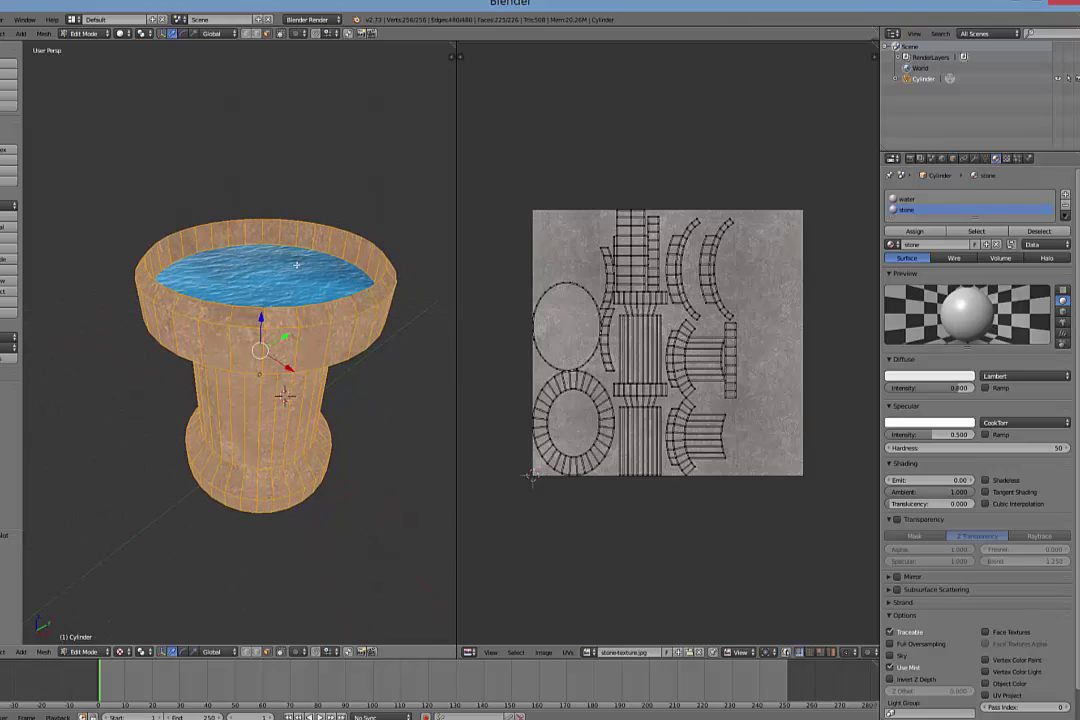